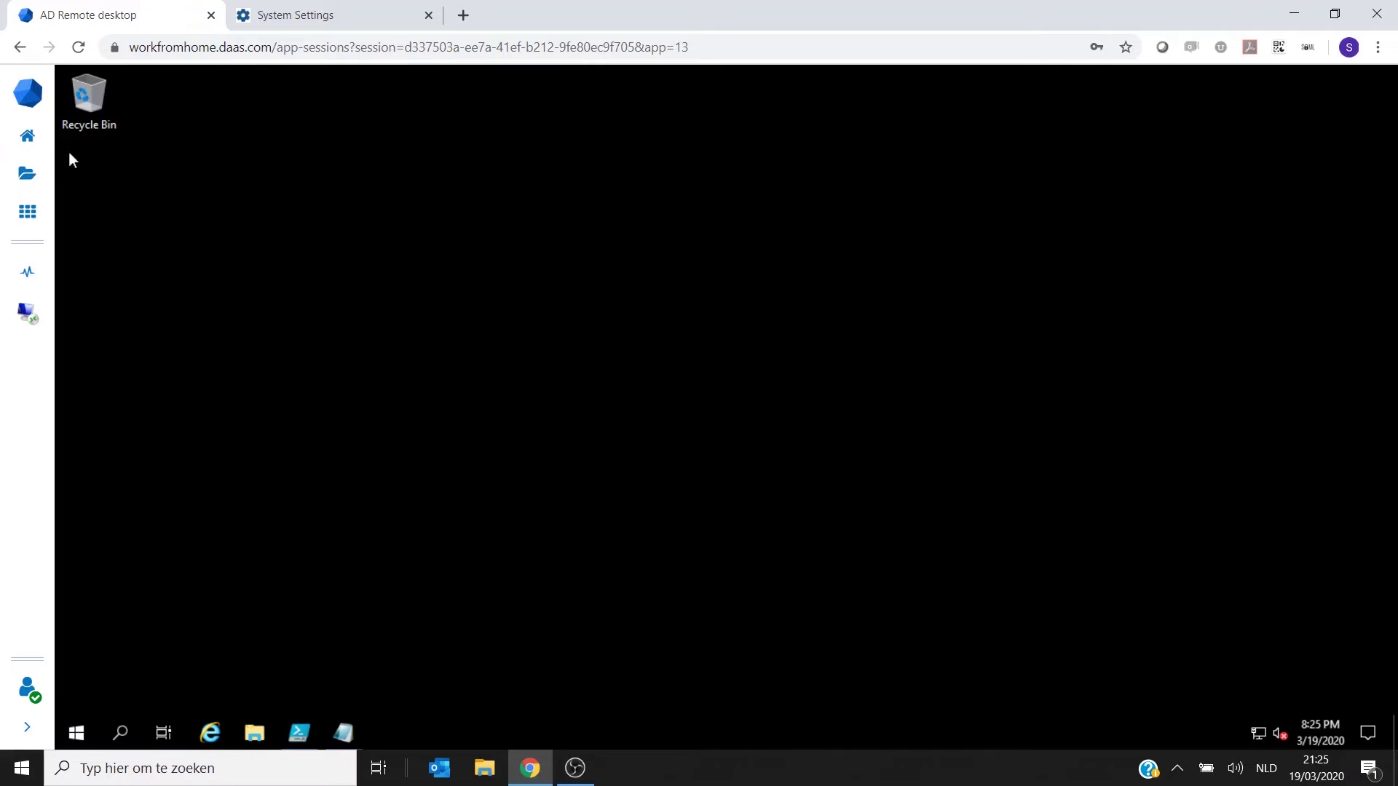
# Return to the Awingu workspace home, which lists AD Remote desktop and System Settings
pyautogui.click(27, 135)
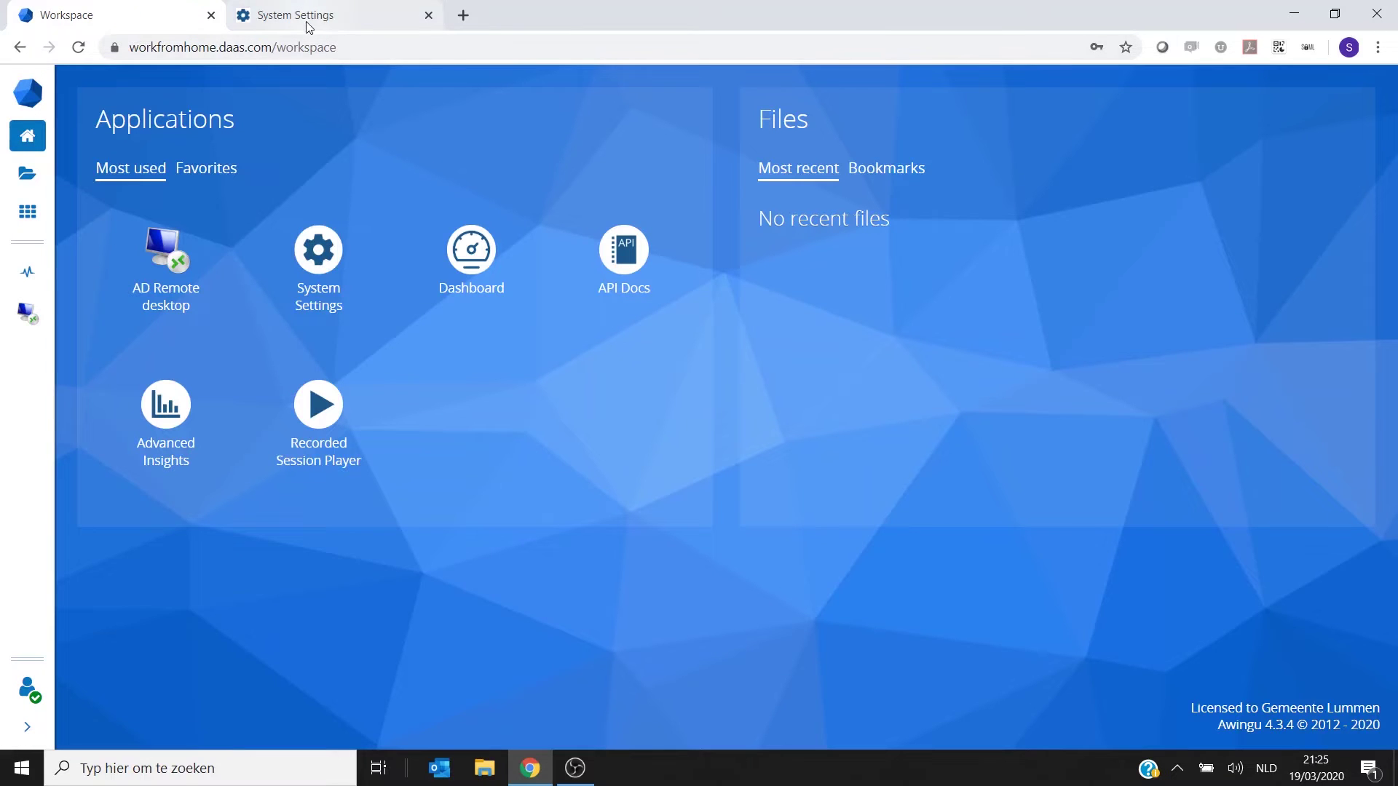
# Go to System Settings > Manage > Labels and begin importing users from AD
pyautogui.click(306, 25)
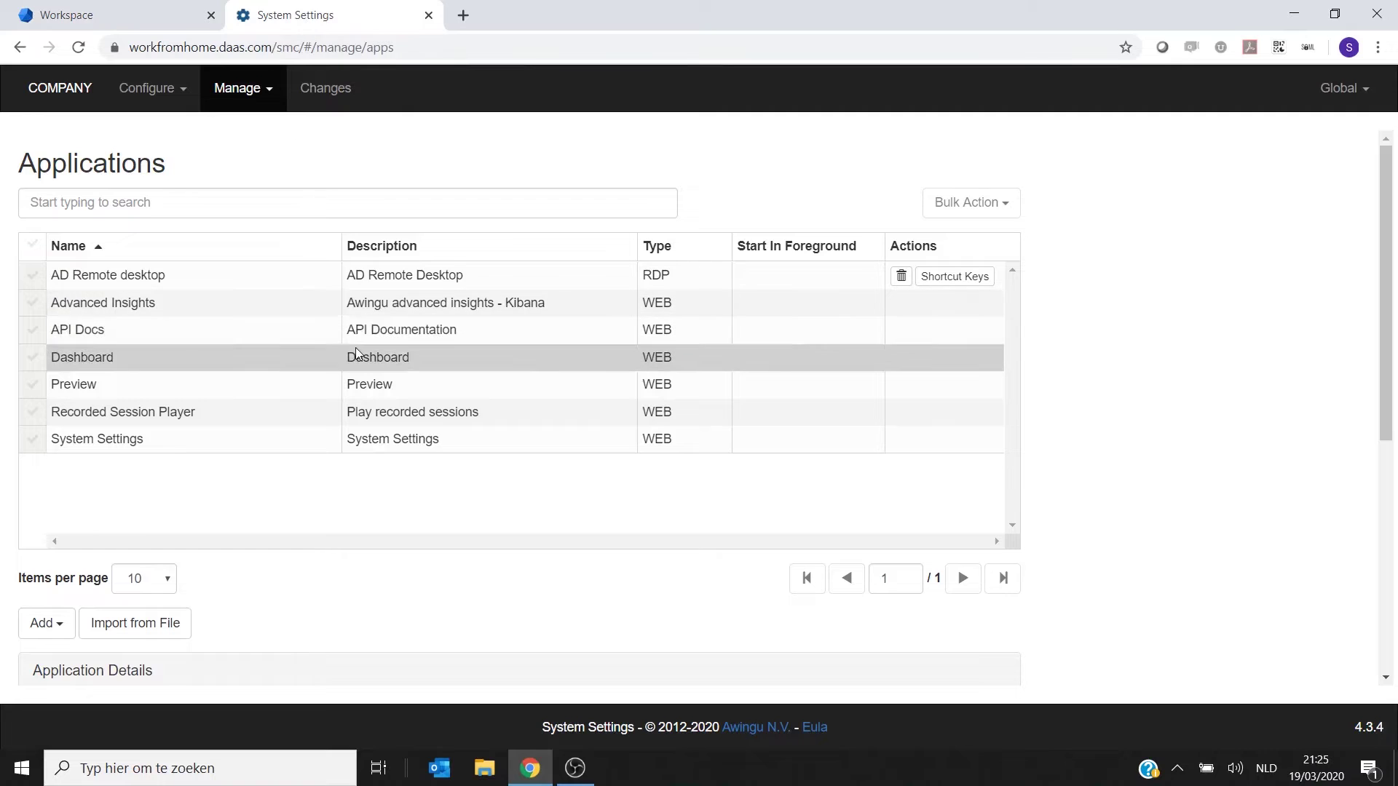
pyautogui.click(254, 99)
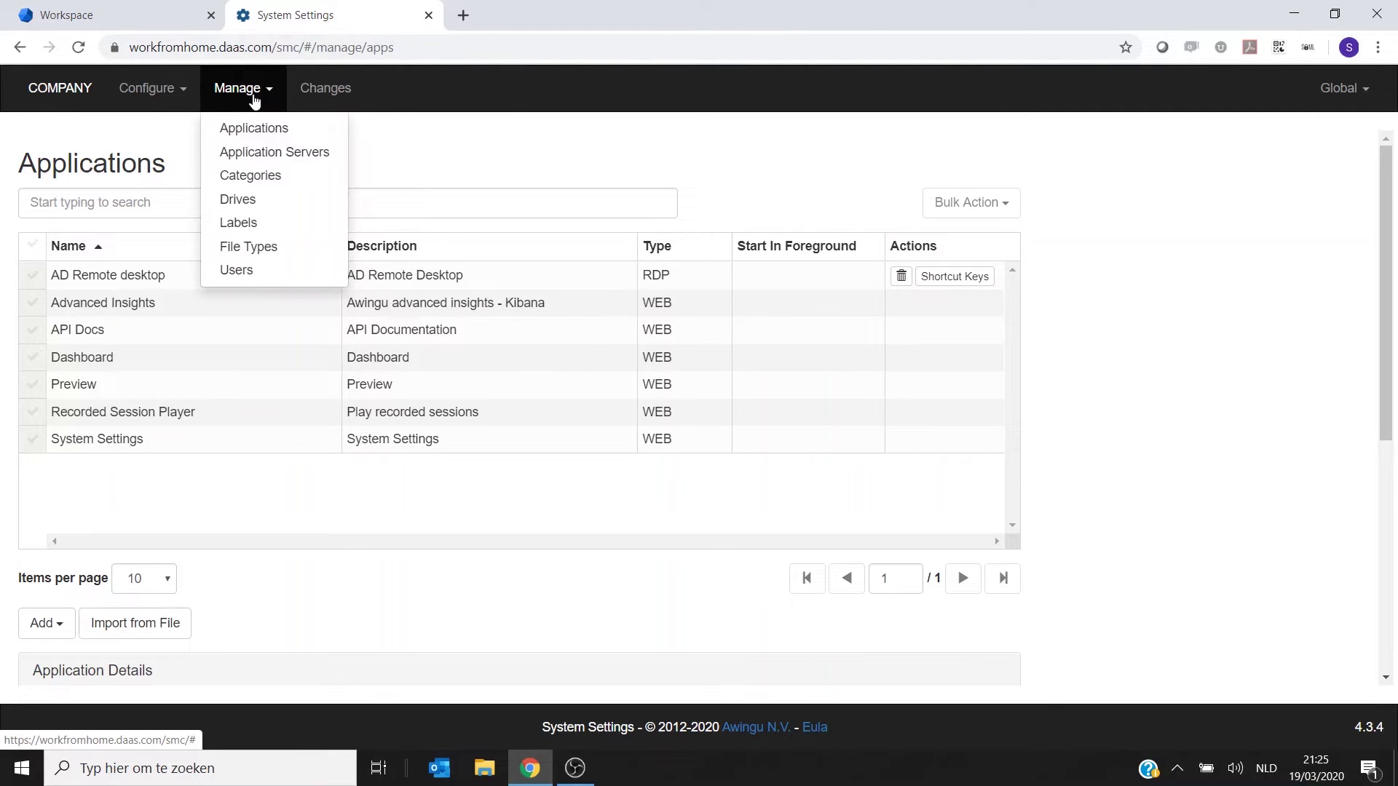
pyautogui.click(290, 225)
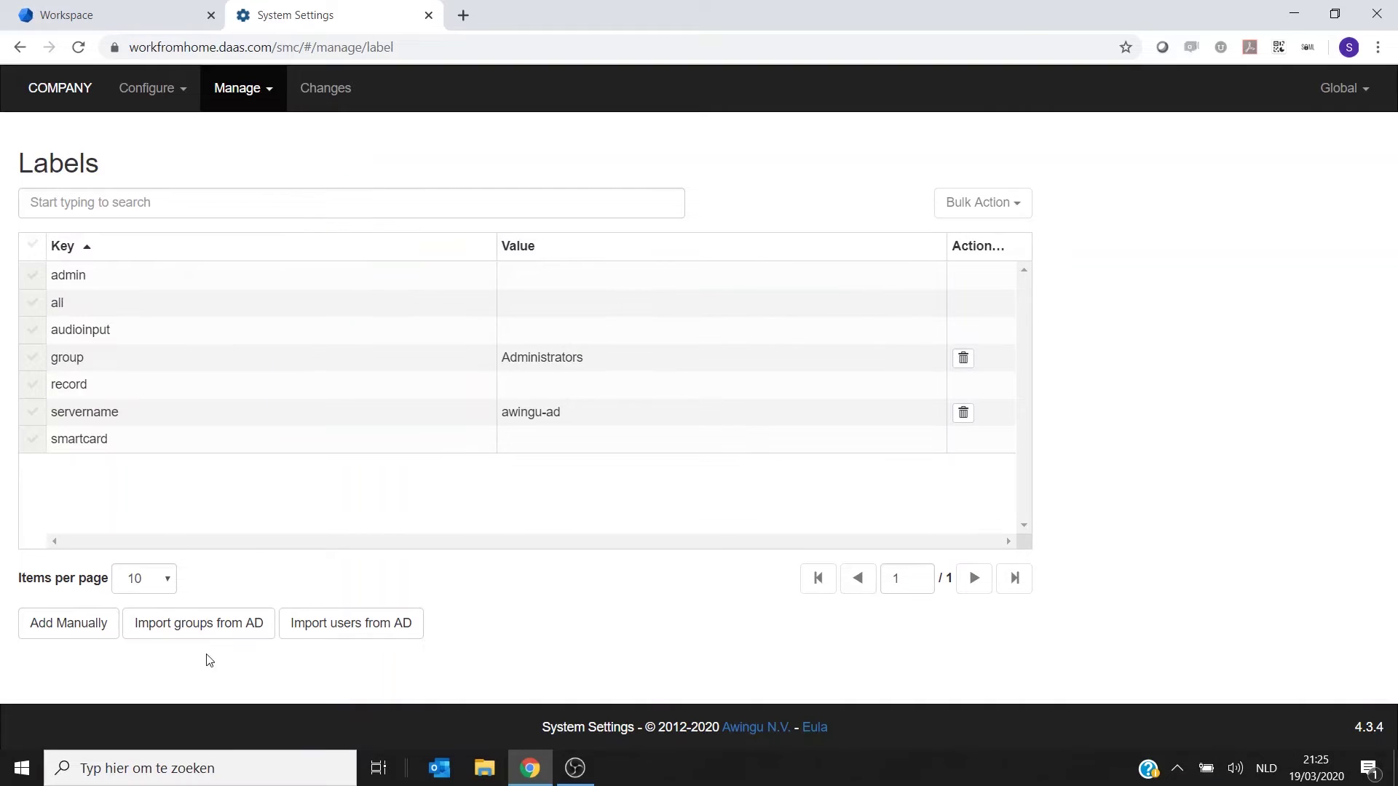
pyautogui.click(353, 631)
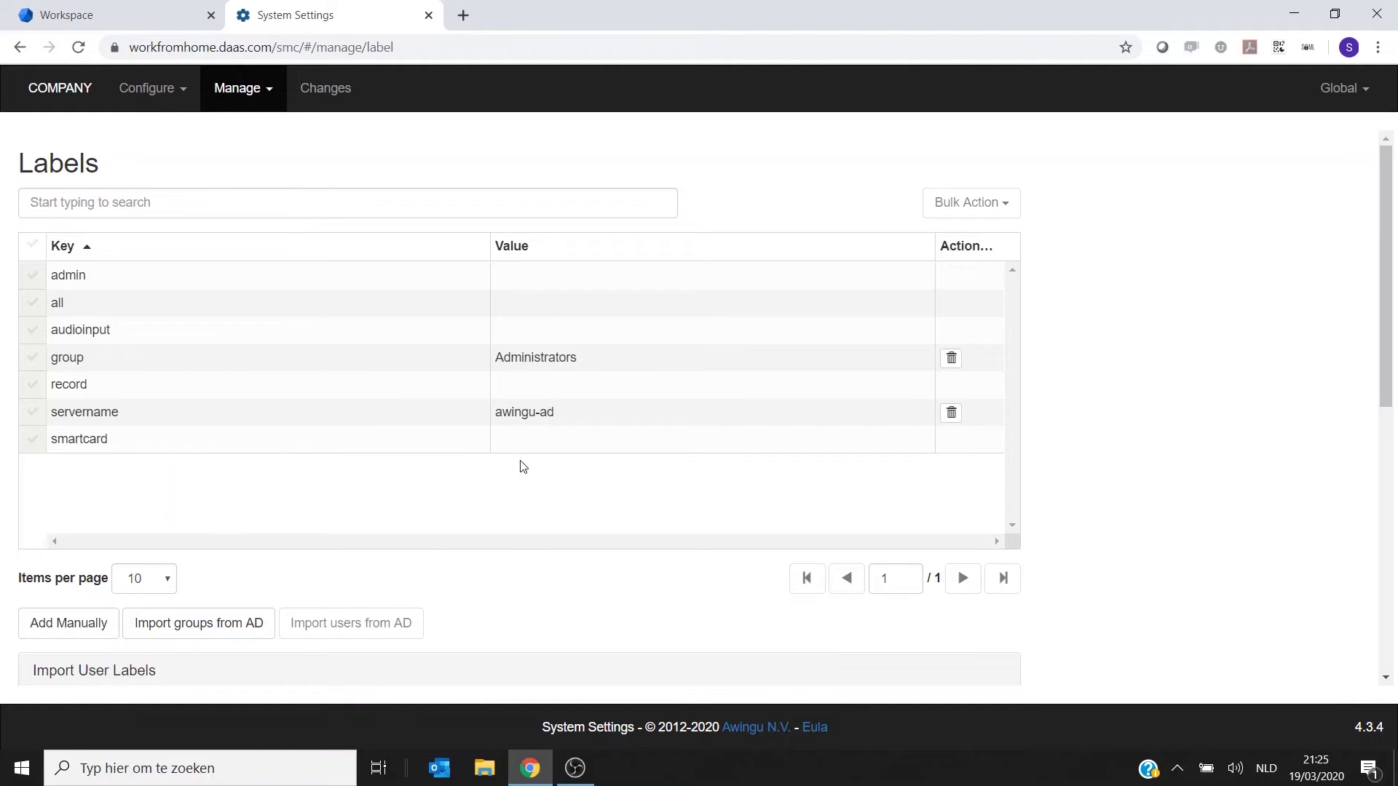
# Select the test user in the AD list and import them as a username label
pyautogui.scroll(-5, 462, 461)
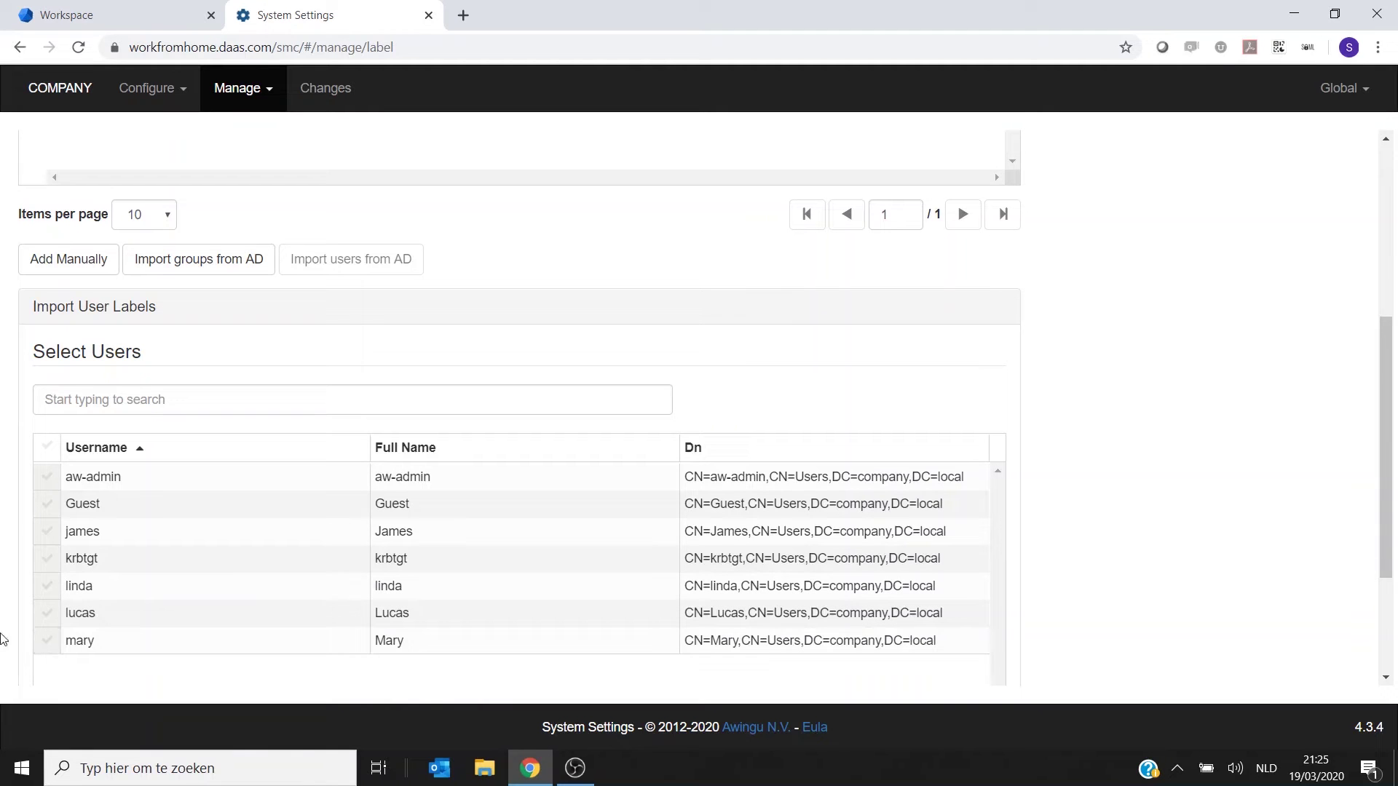
pyautogui.click(48, 644)
pyautogui.scroll(-3, 1165, 503)
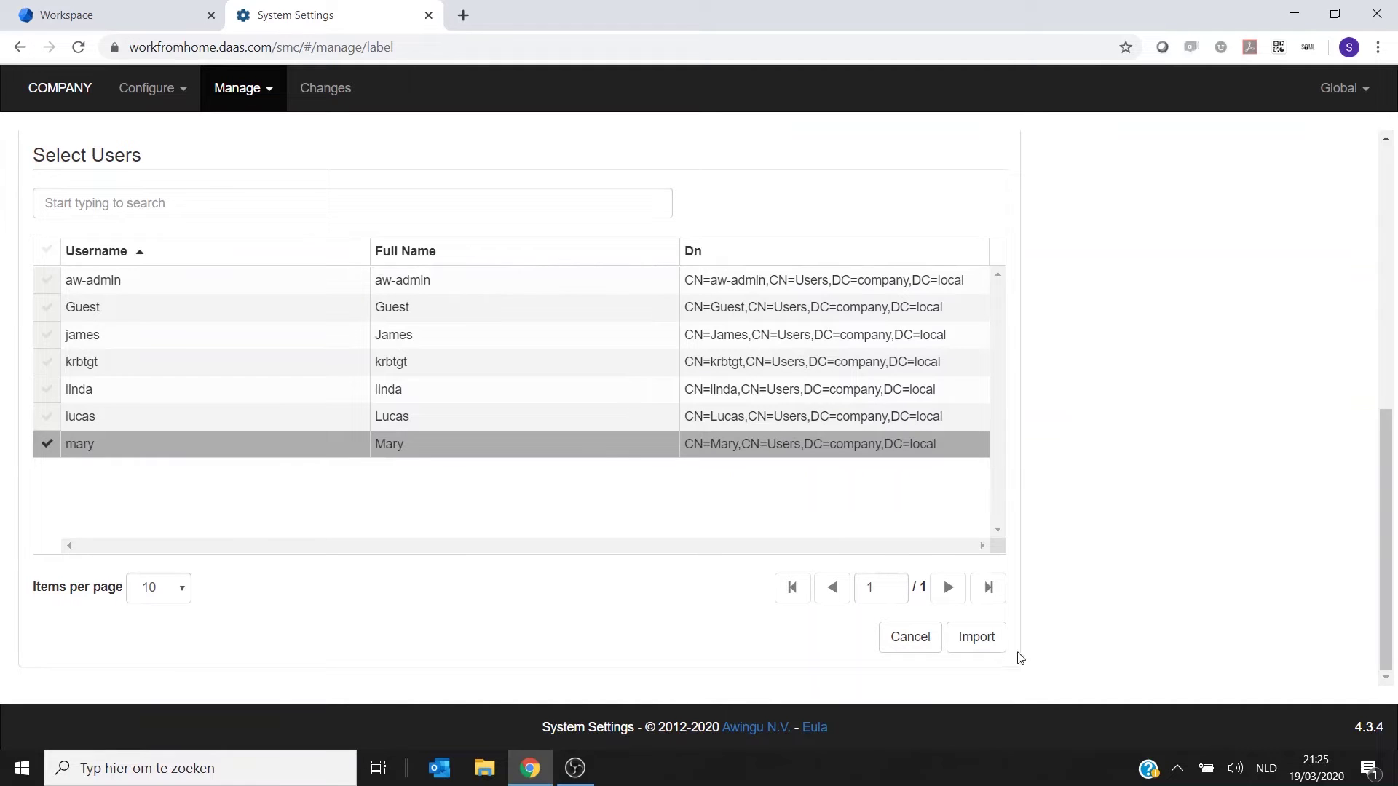
pyautogui.click(977, 637)
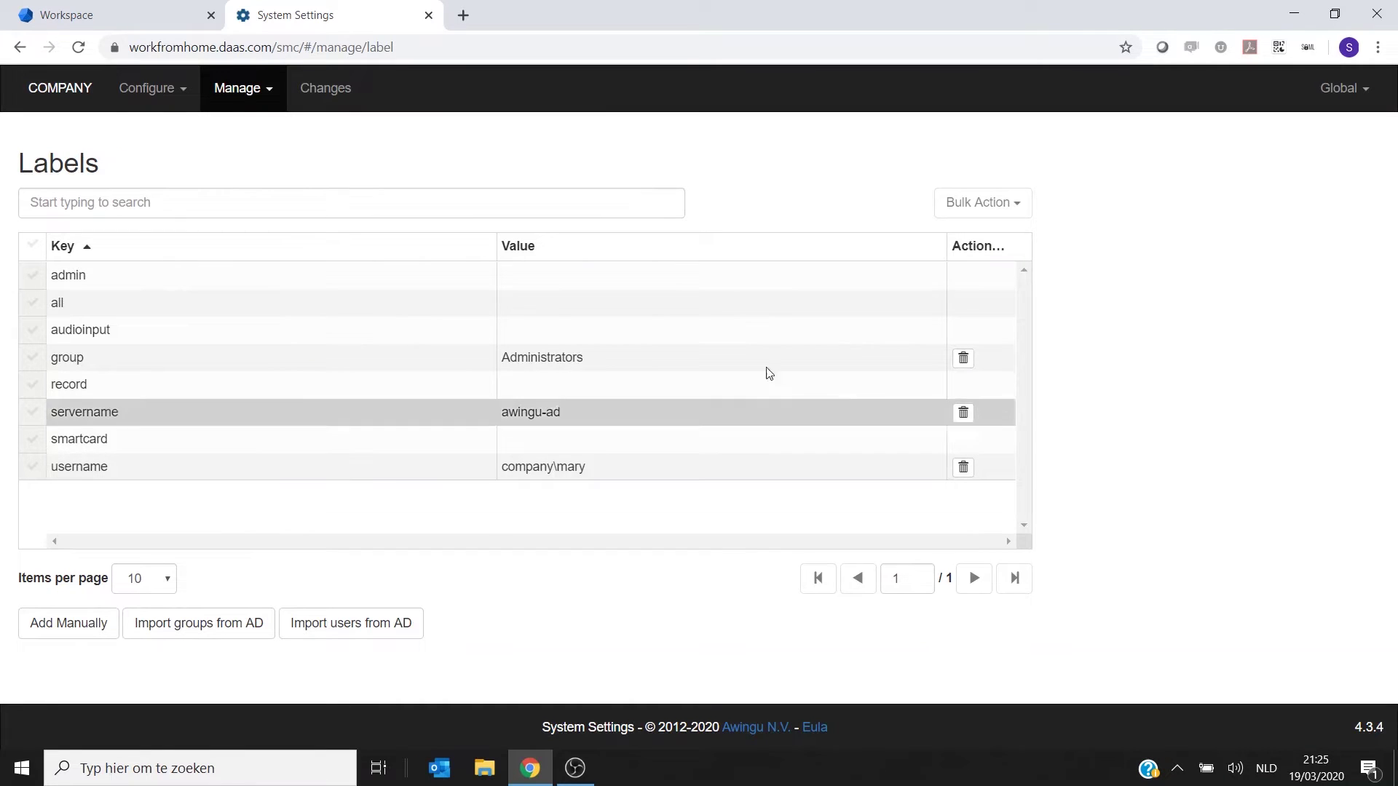
pyautogui.click(236, 100)
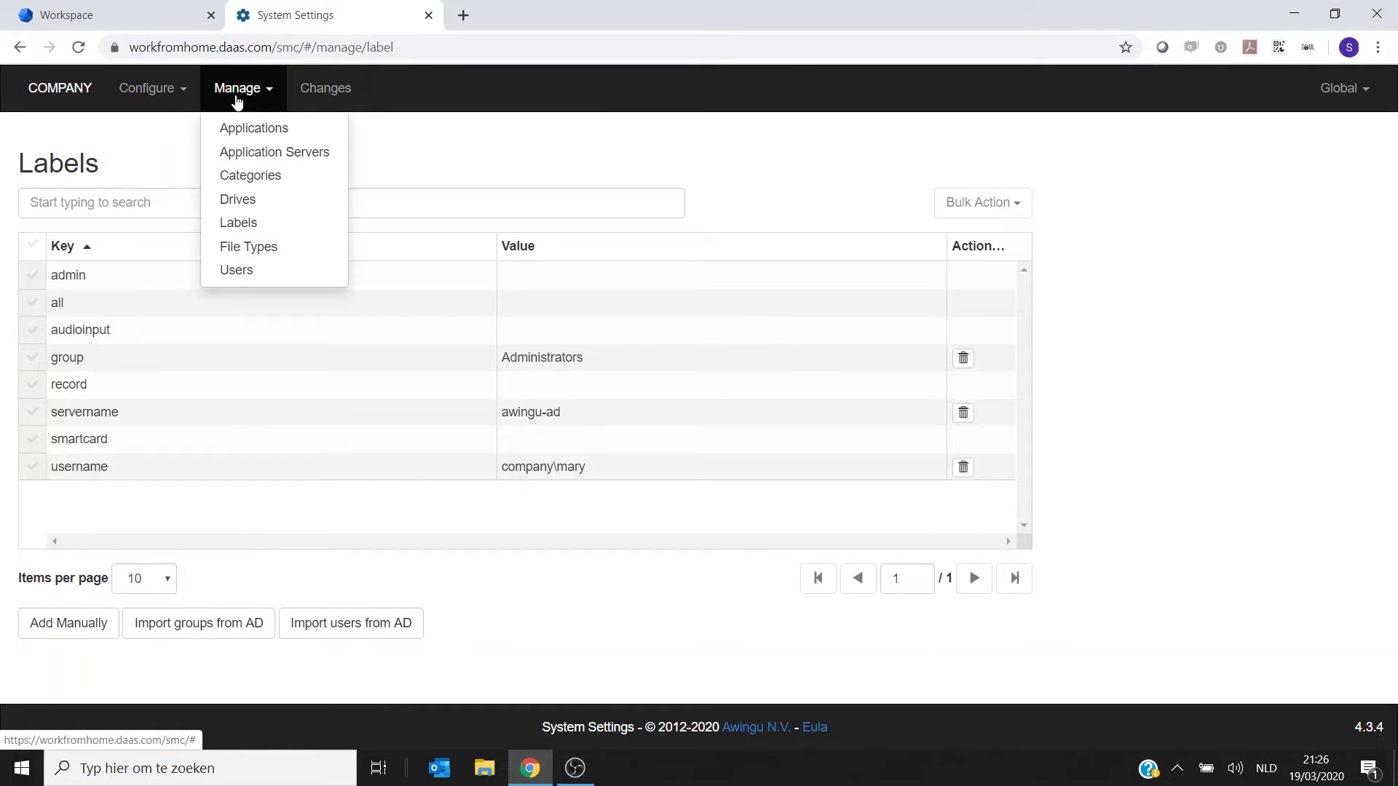
# On Application Servers, start an import from AD and select awingu-win10-0
pyautogui.click(269, 154)
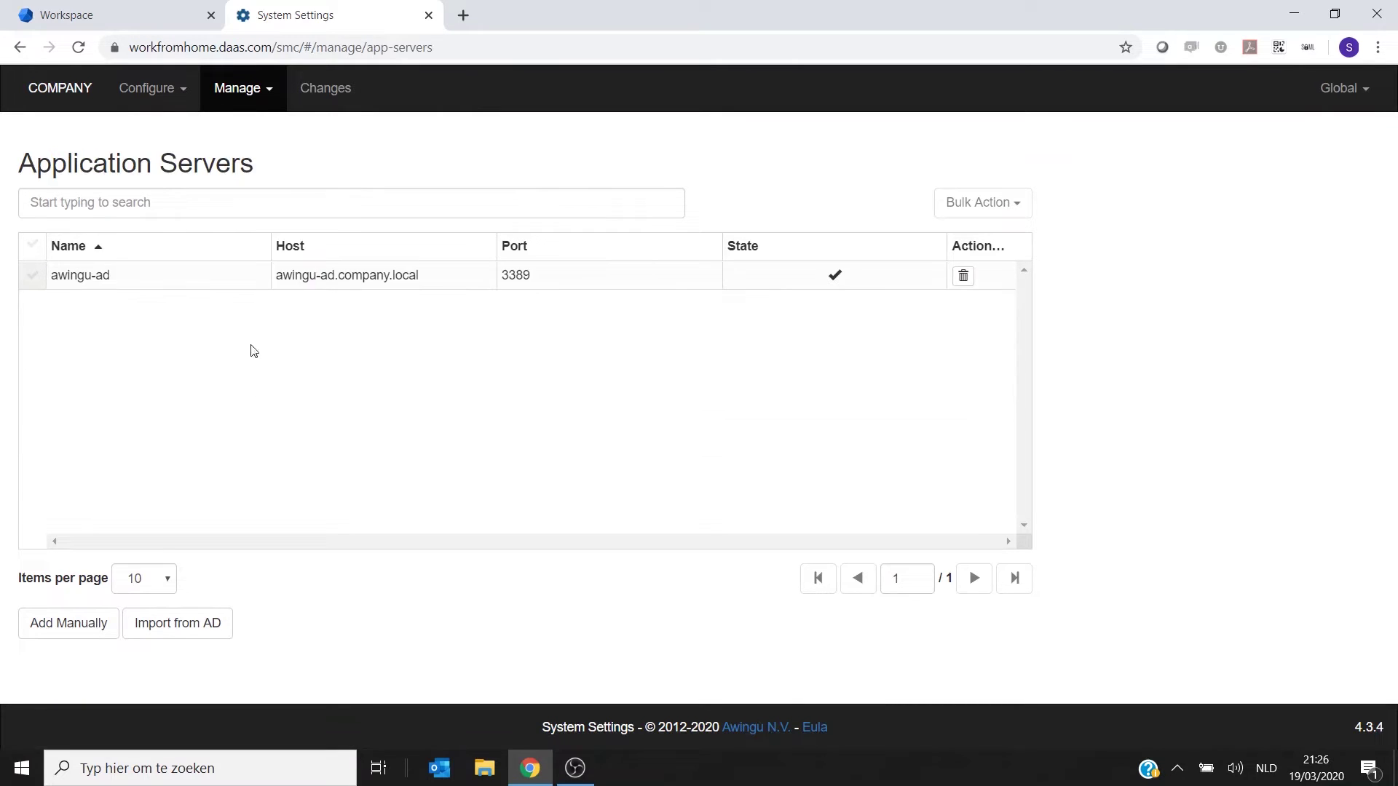
pyautogui.click(186, 630)
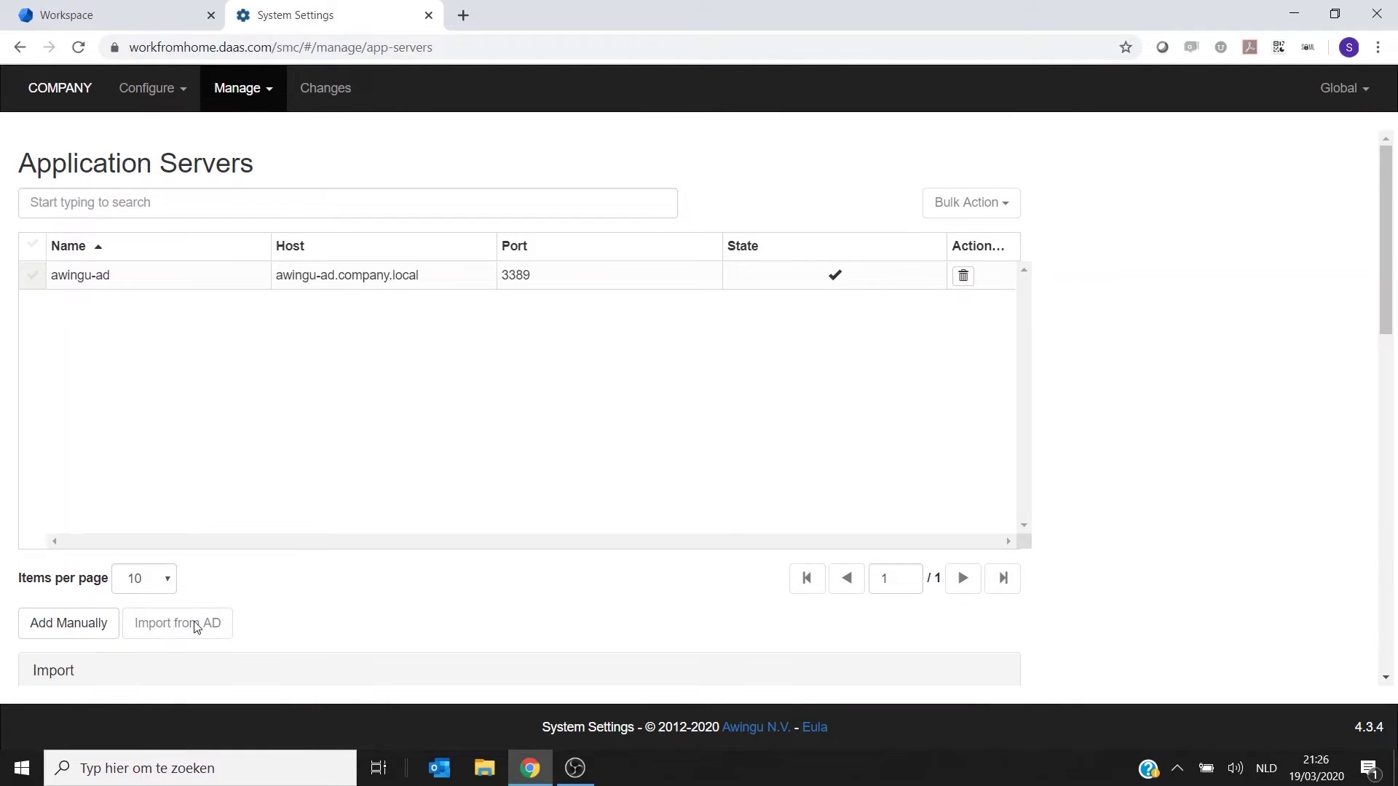
pyautogui.scroll(-5, 409, 365)
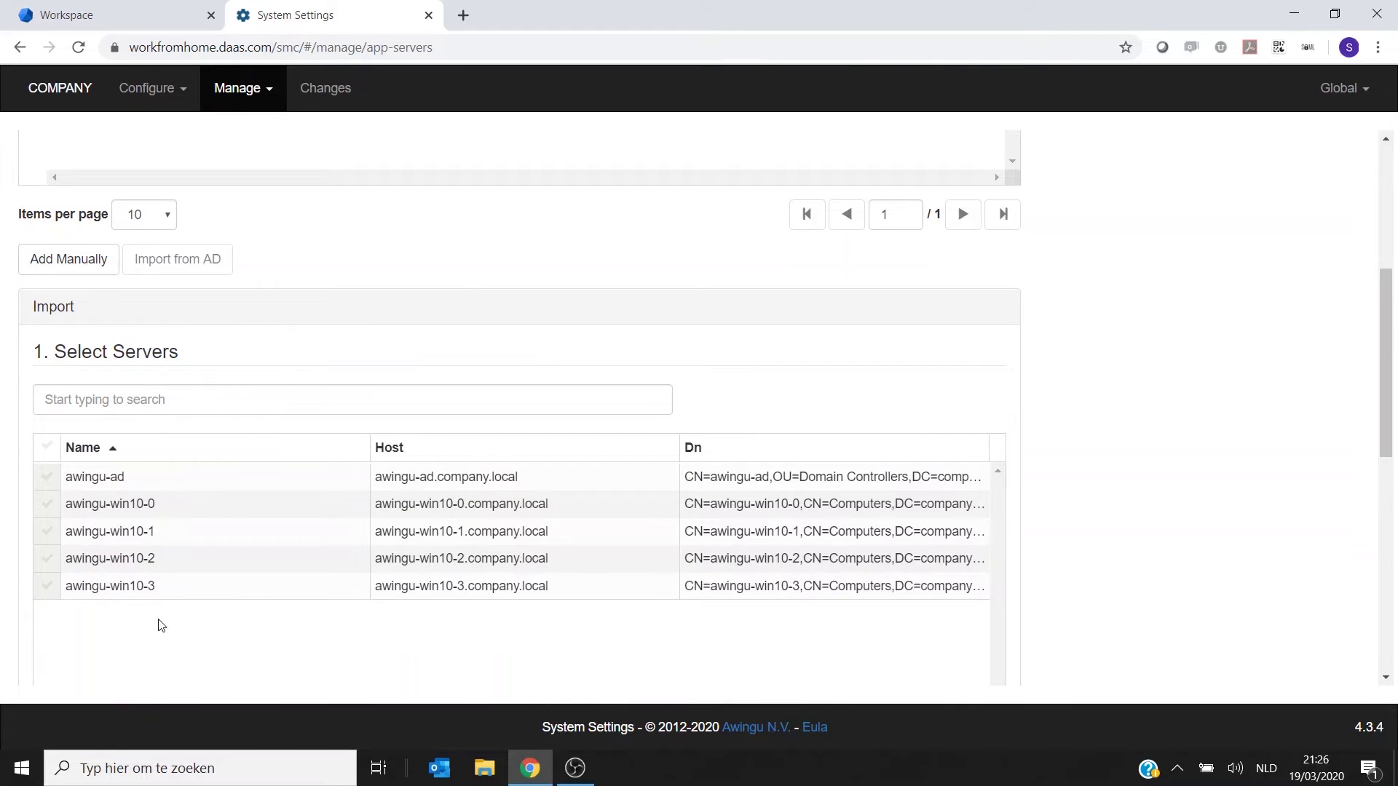
pyautogui.click(73, 507)
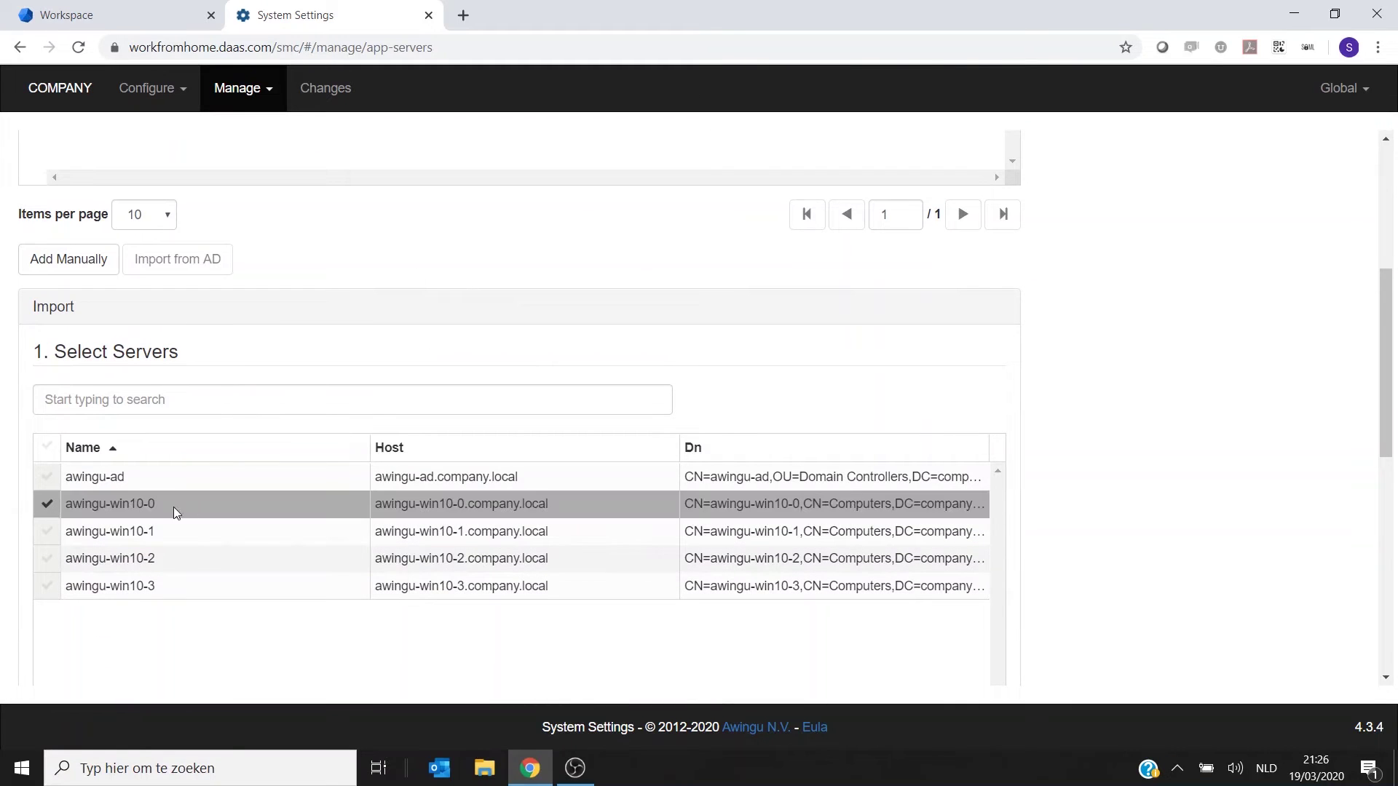
pyautogui.scroll(-4, 1142, 492)
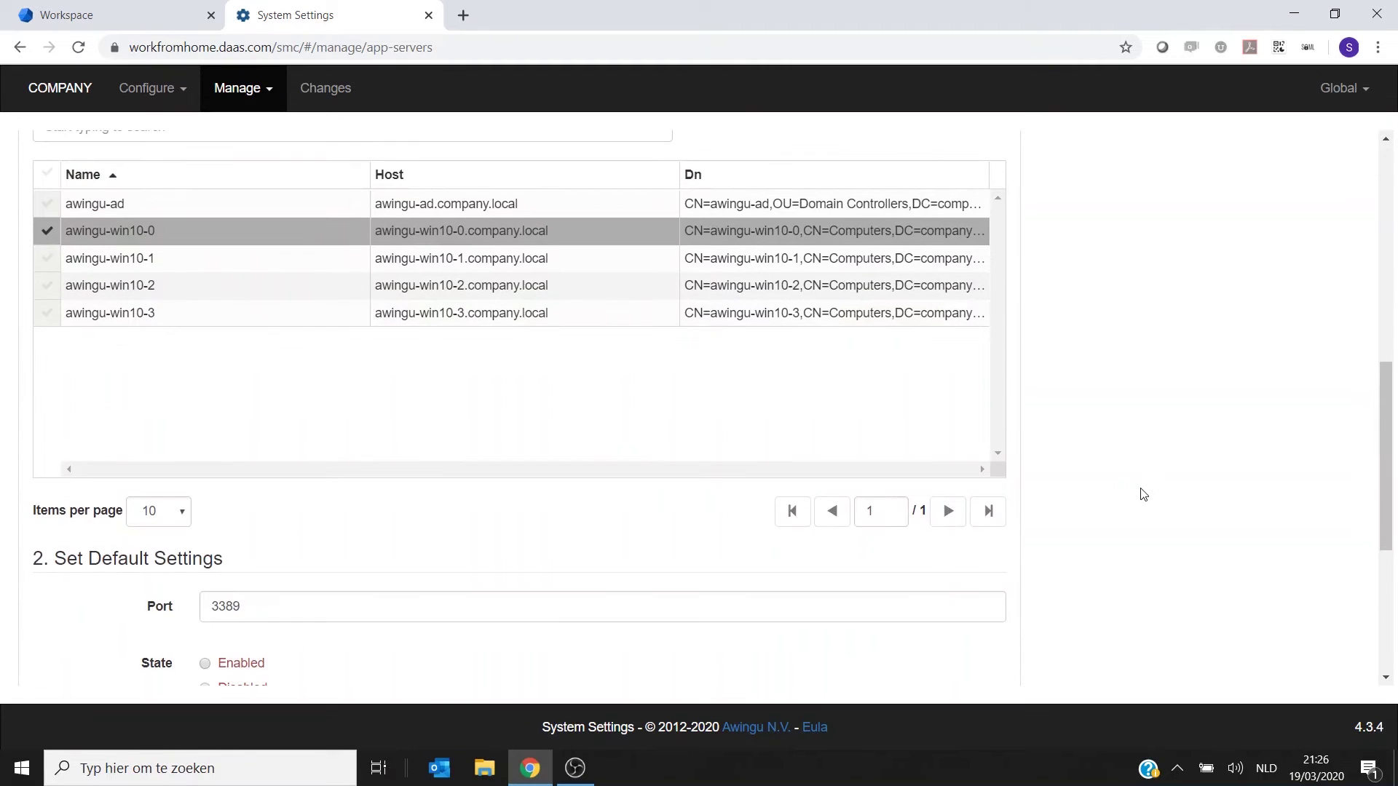
pyautogui.scroll(-3, 1022, 544)
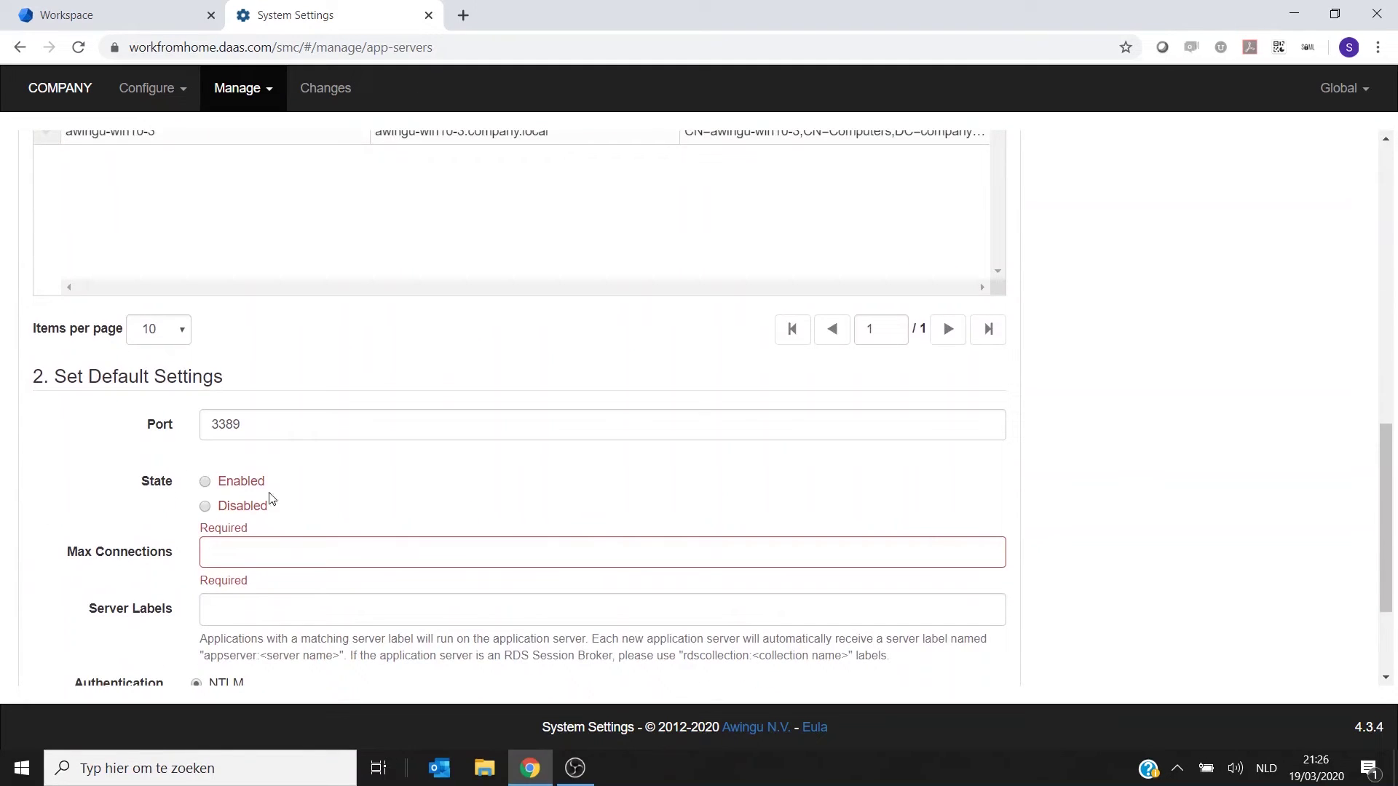
# Set the server's state to Enabled with max connections 1 and import it
pyautogui.click(206, 482)
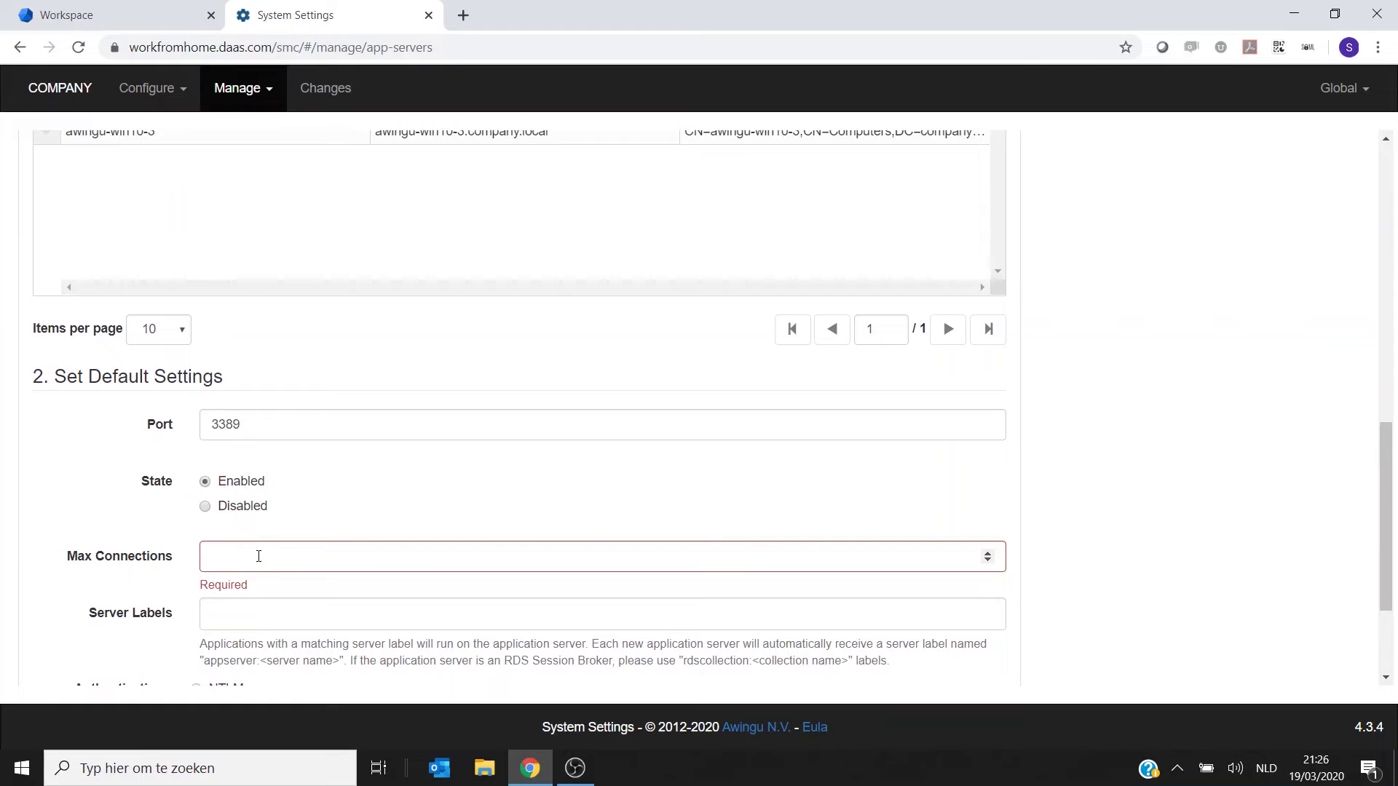
pyautogui.click(258, 557)
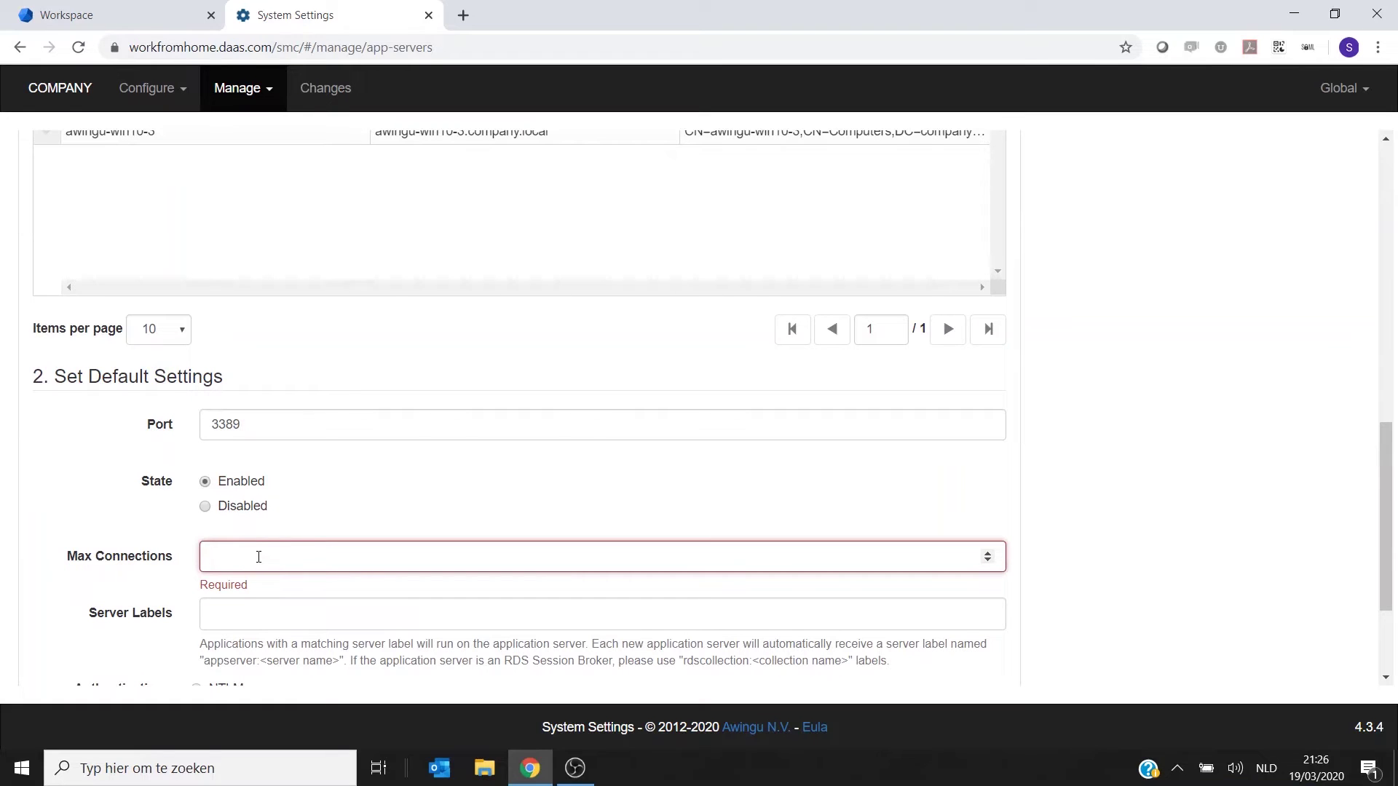
pyautogui.write('1')
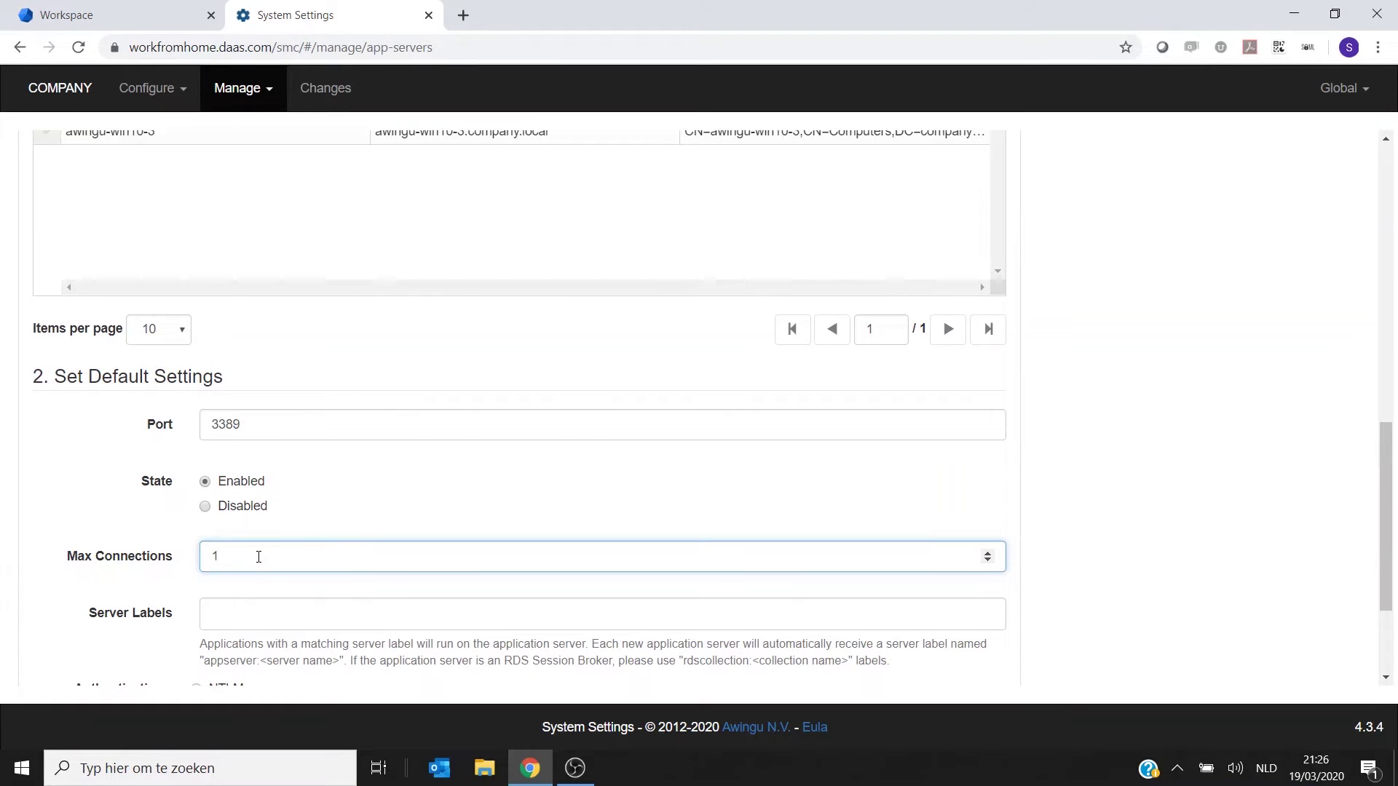
pyautogui.click(1115, 519)
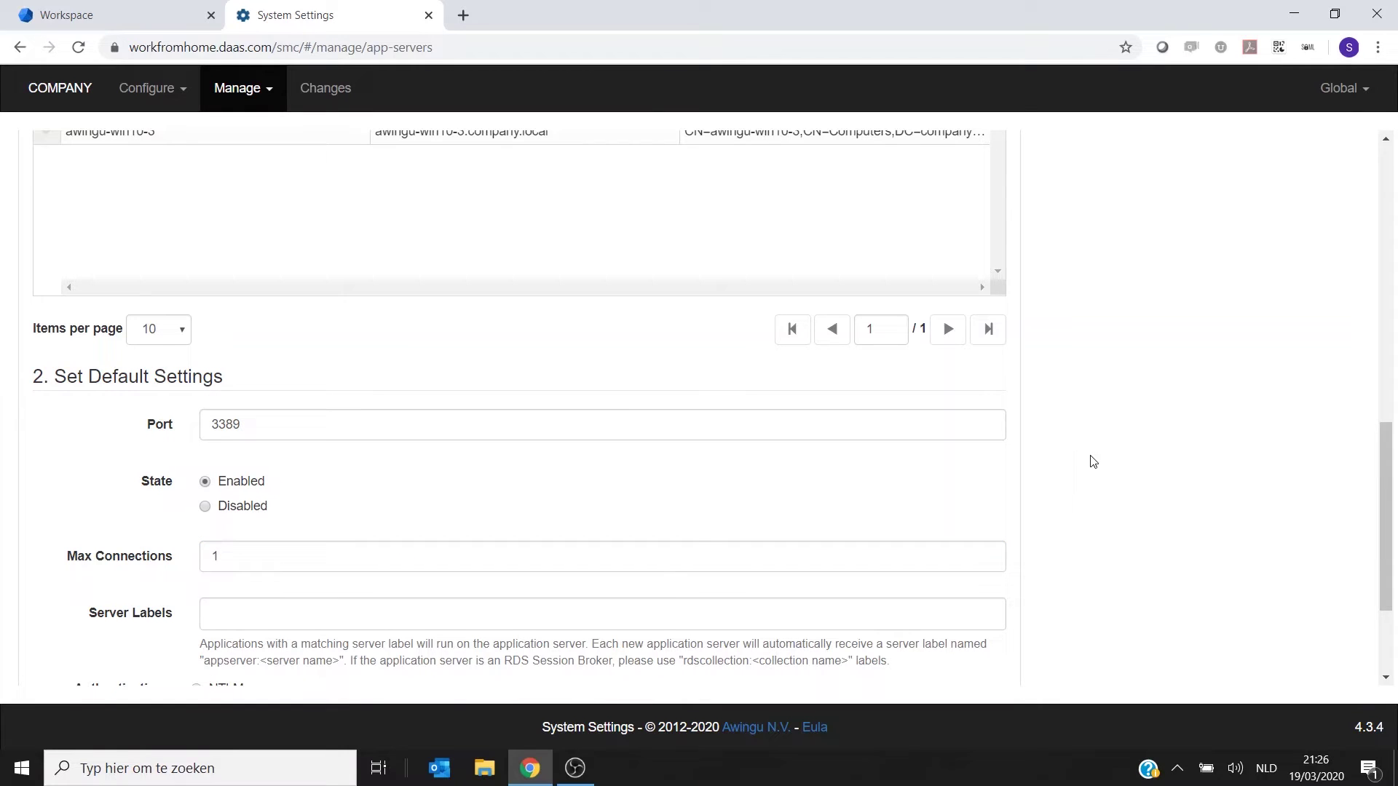
pyautogui.scroll(-3, 1038, 487)
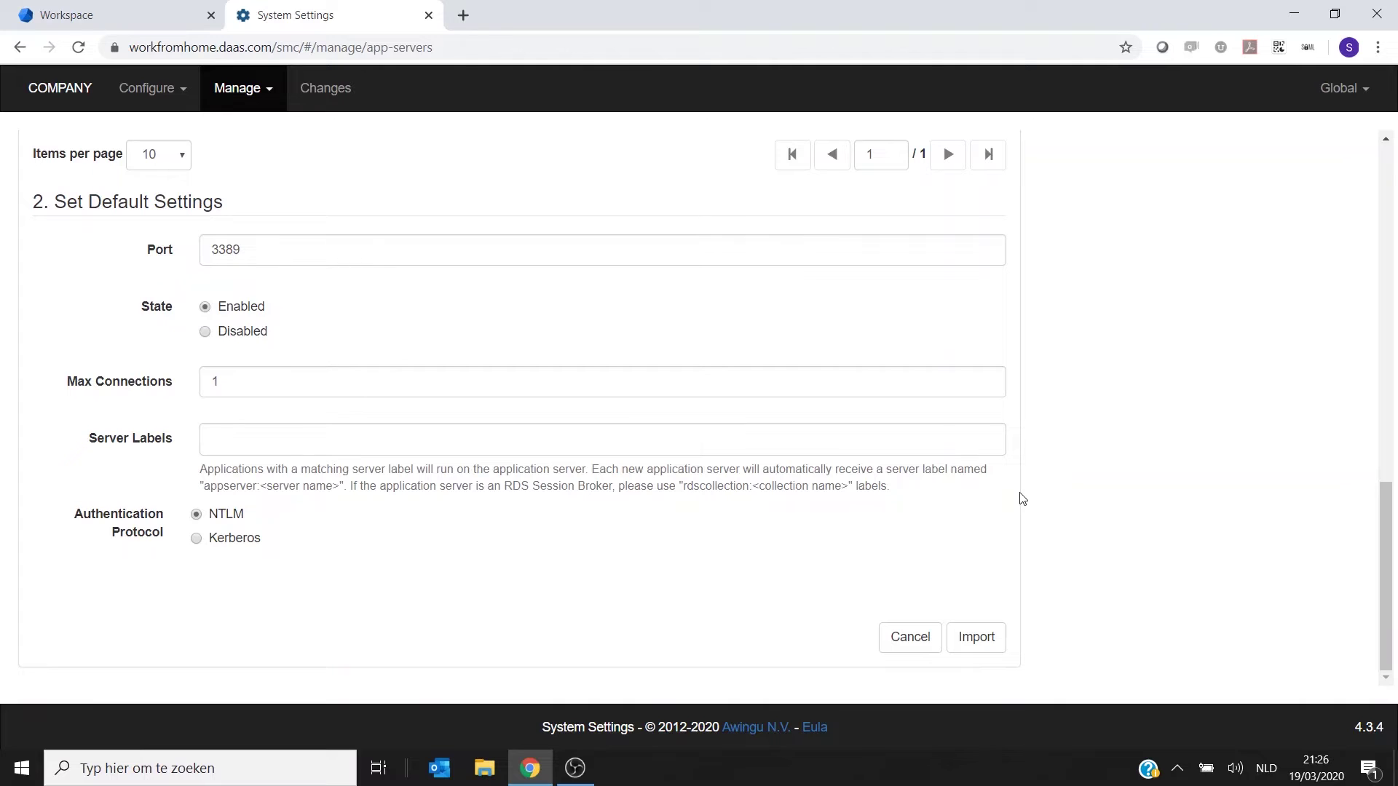
pyautogui.scroll(4, 1022, 499)
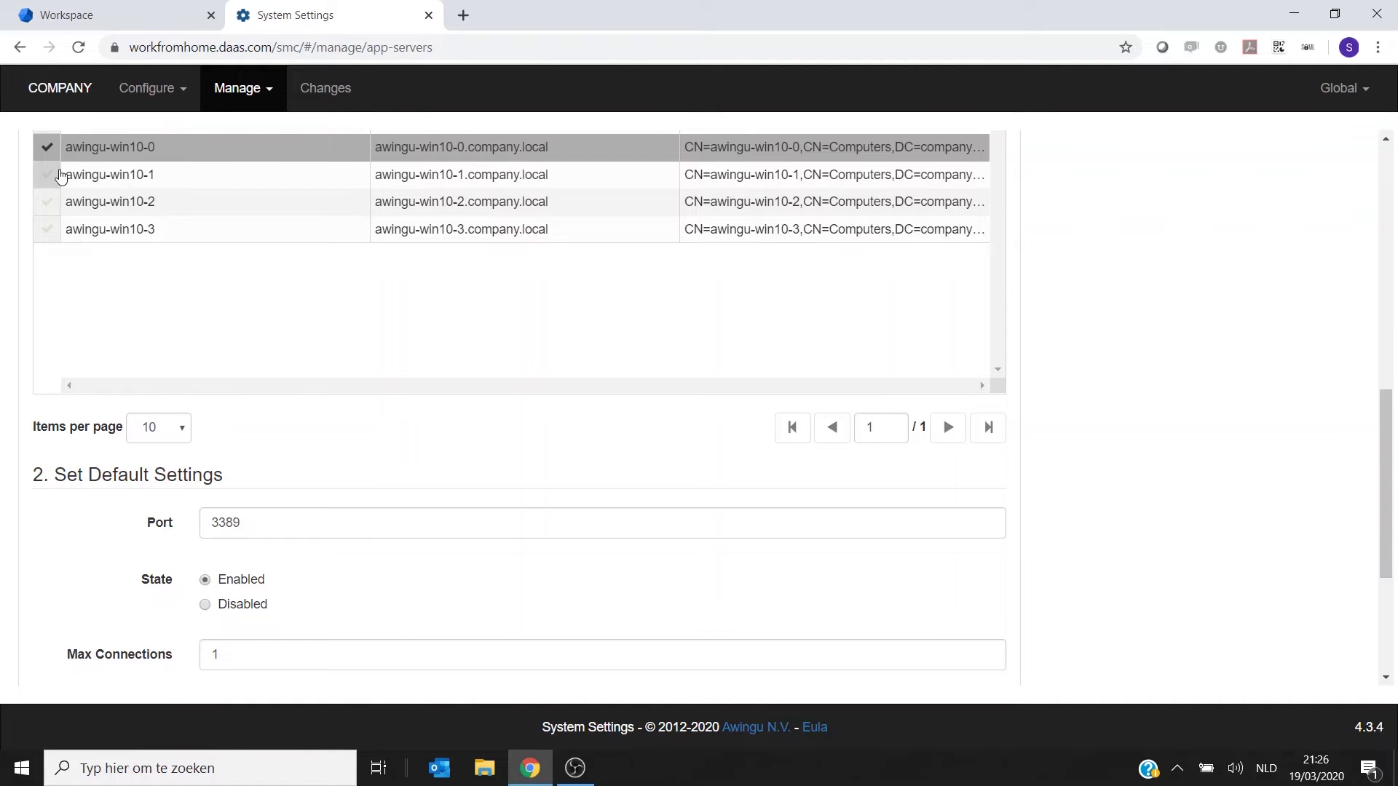
pyautogui.scroll(-4, 309, 298)
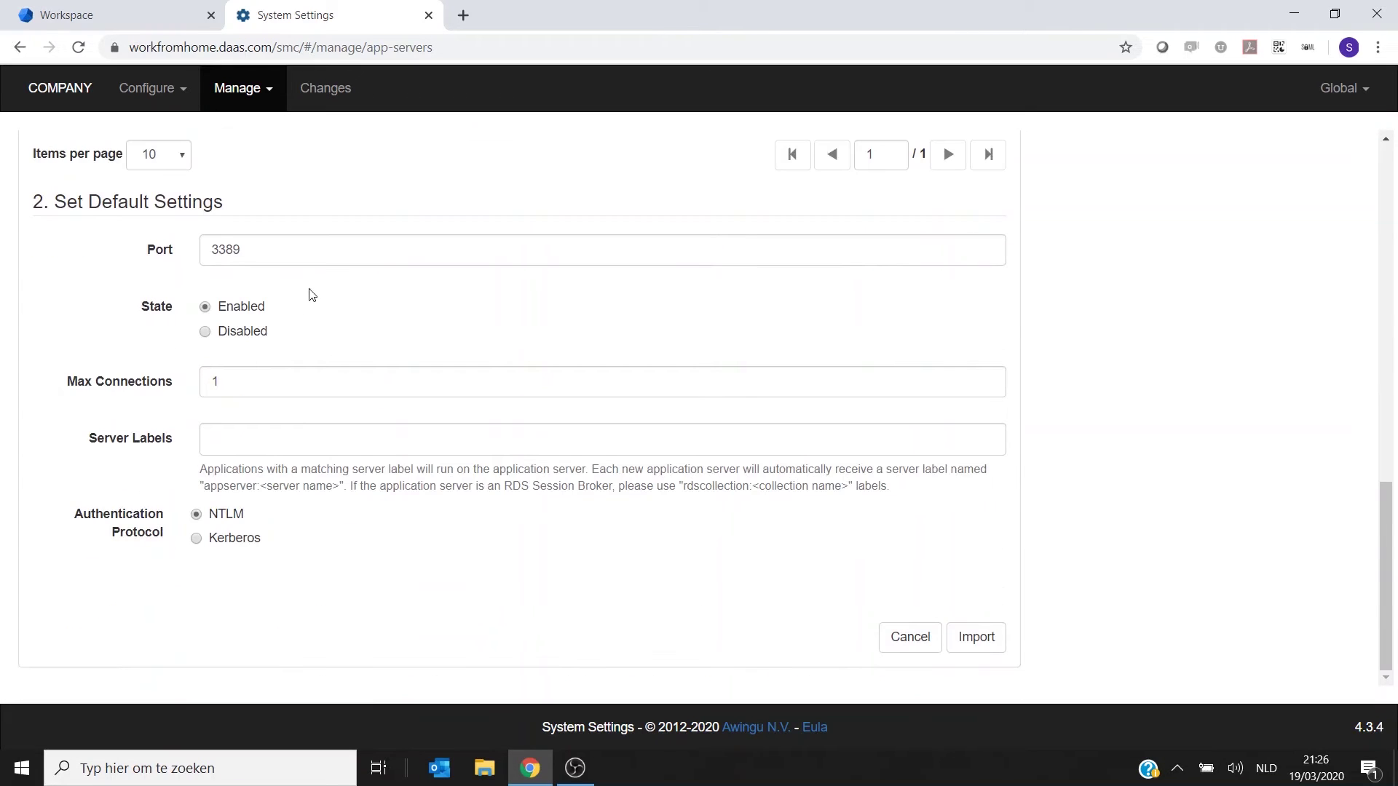
pyautogui.click(967, 654)
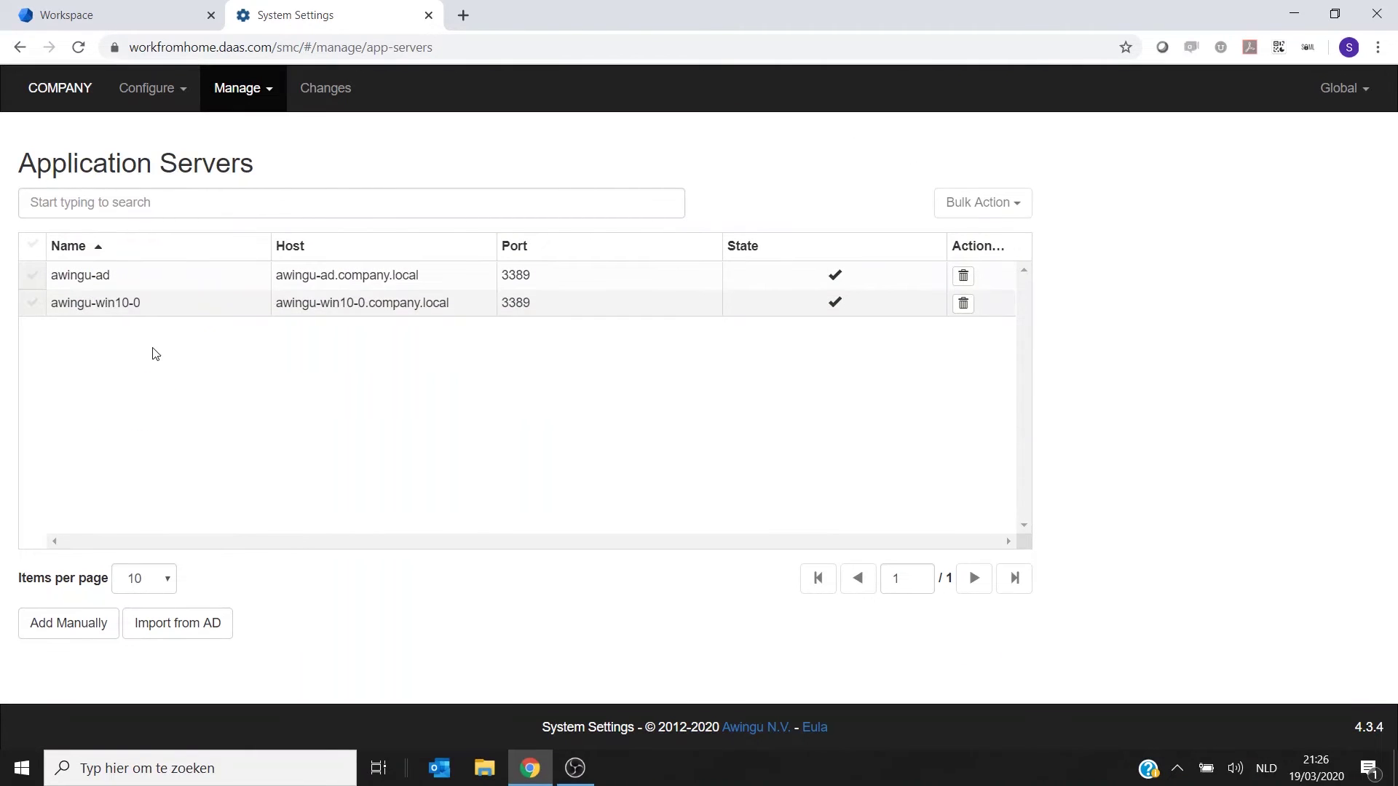
pyautogui.click(264, 97)
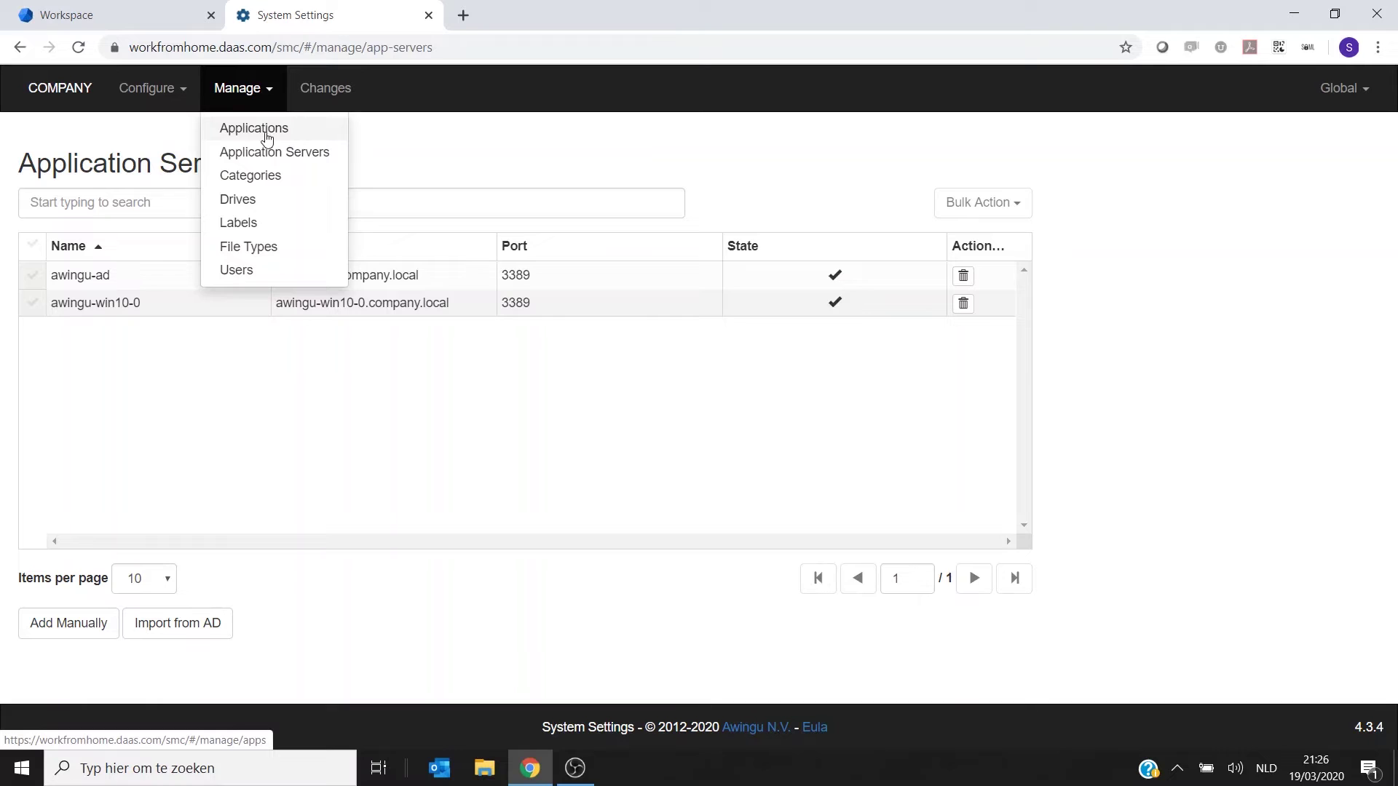
# Start a new Desktop application named 'PC' plus the user's name, with desktop.jpg as its icon
pyautogui.click(265, 131)
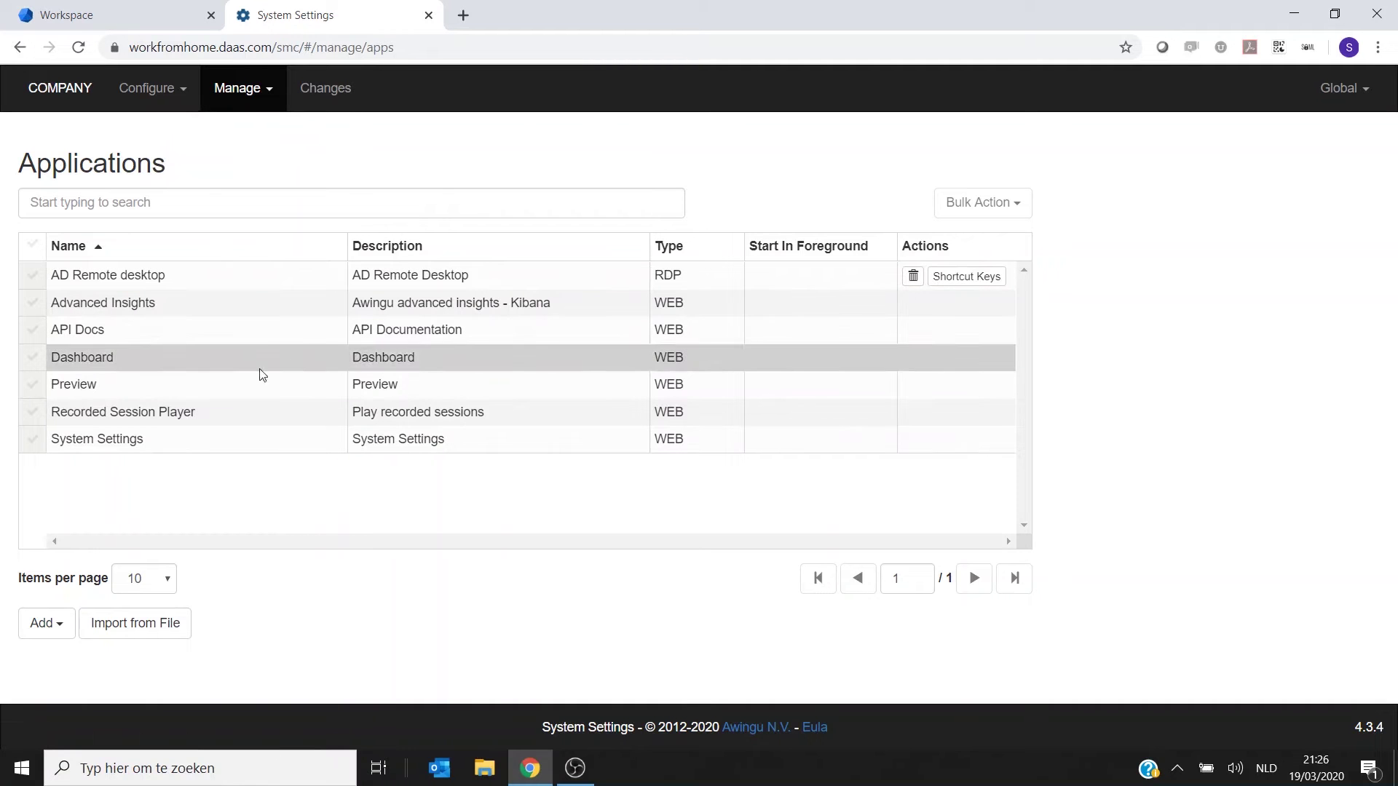
pyautogui.click(58, 634)
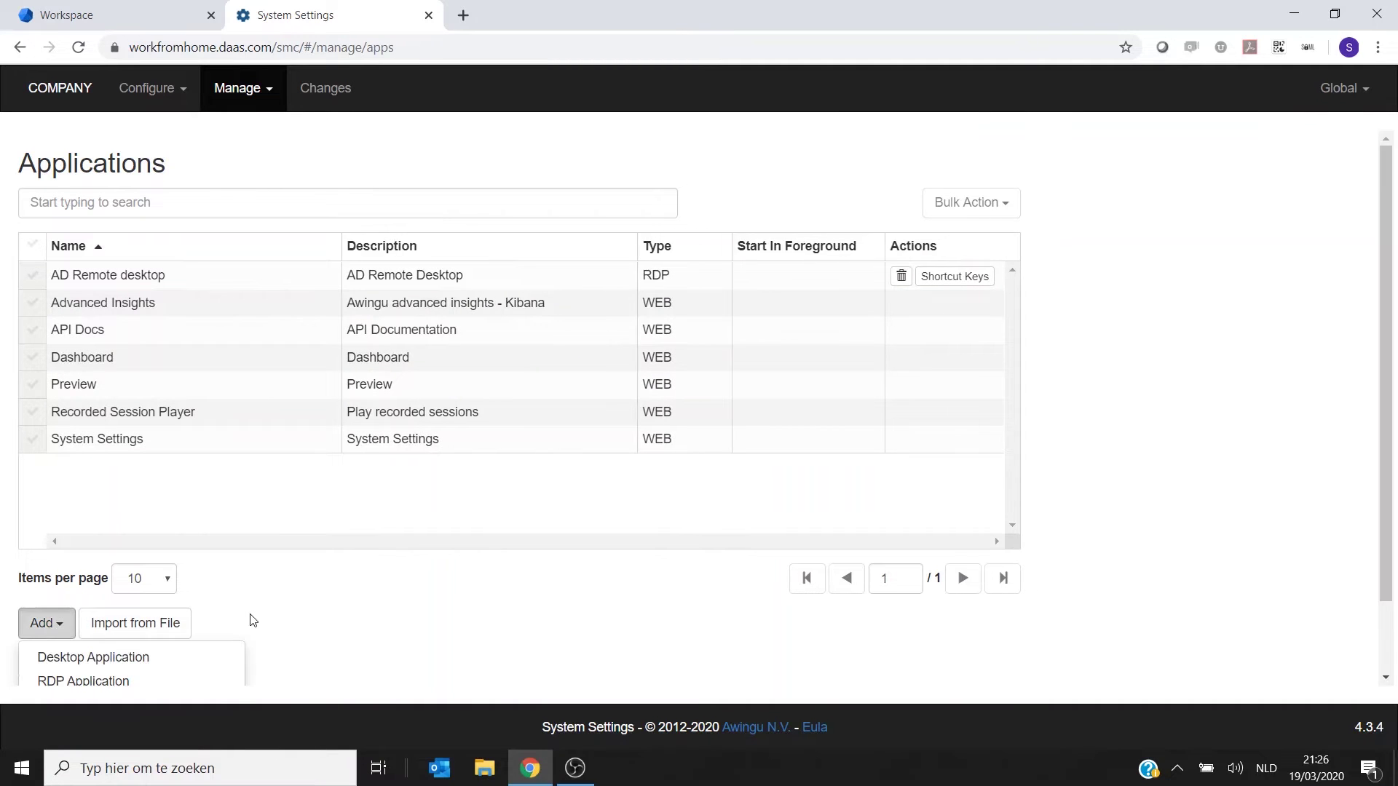
pyautogui.click(188, 662)
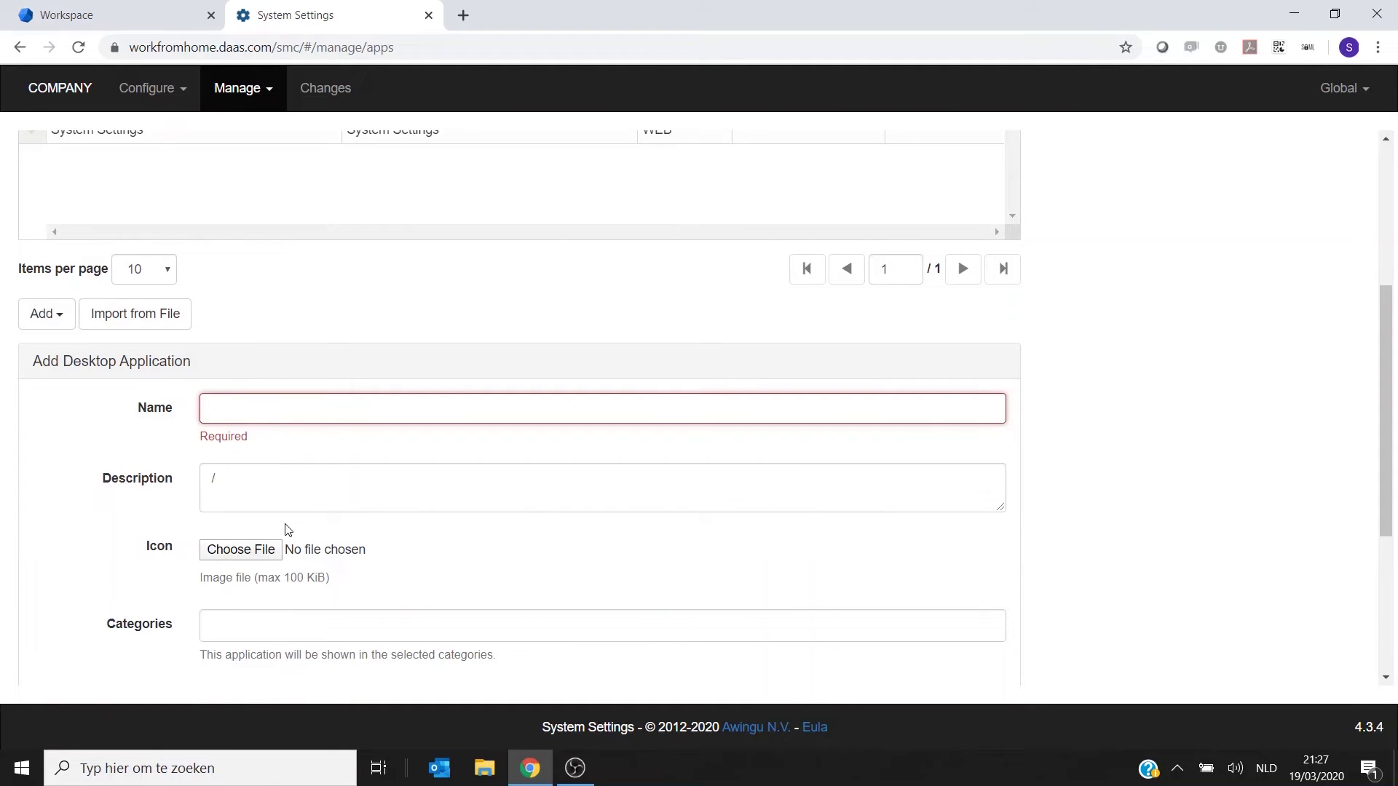
pyautogui.write('PC Mary')
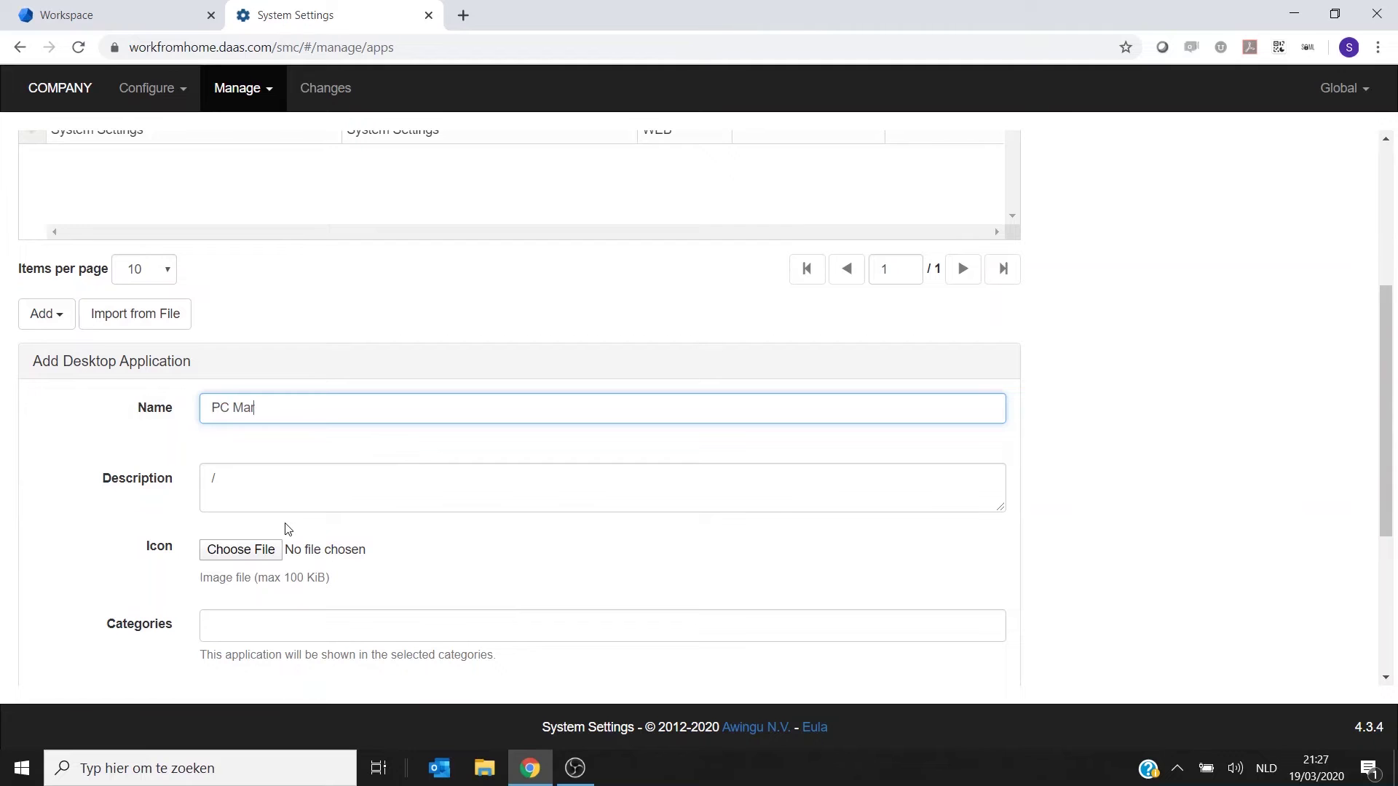
pyautogui.click(242, 551)
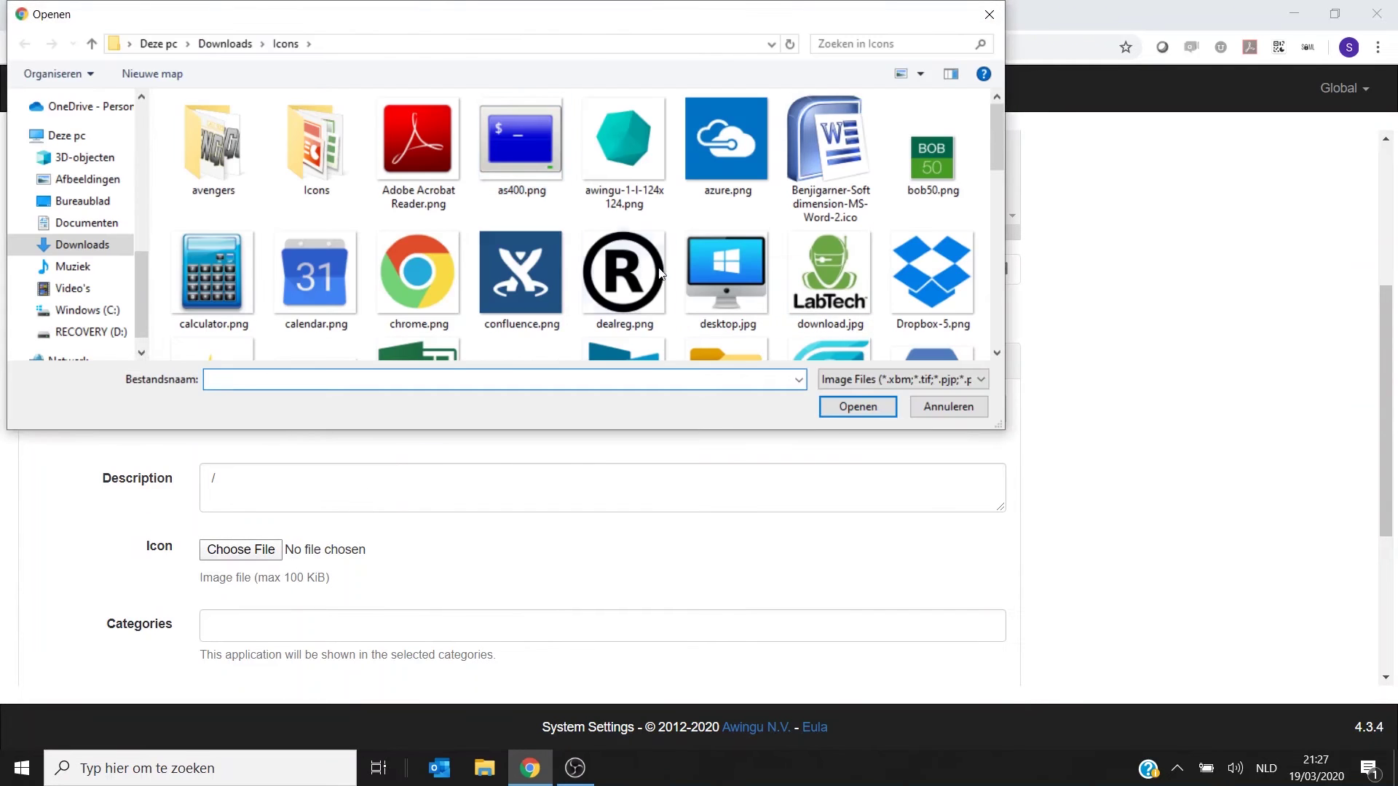
pyautogui.click(728, 269)
pyautogui.click(856, 406)
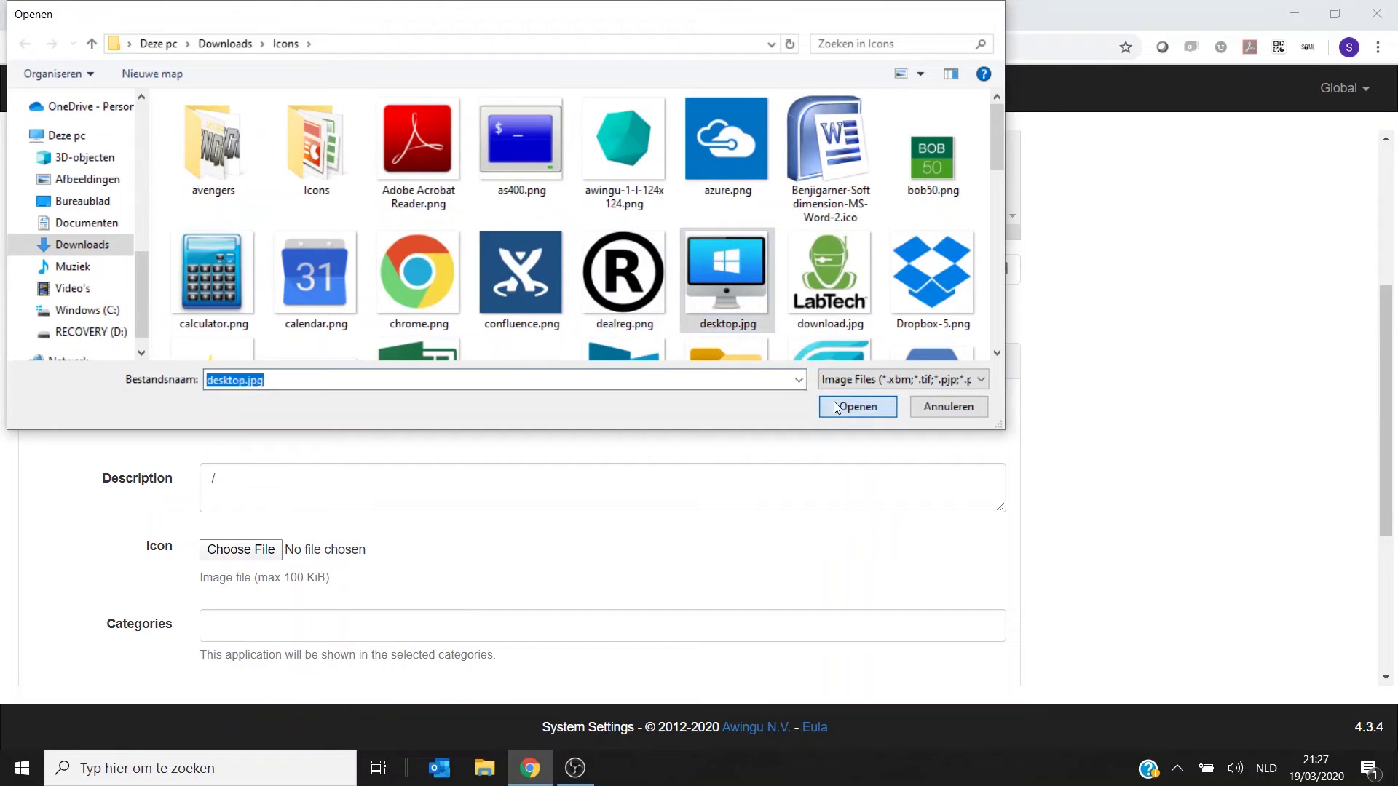
pyautogui.scroll(-4, 742, 577)
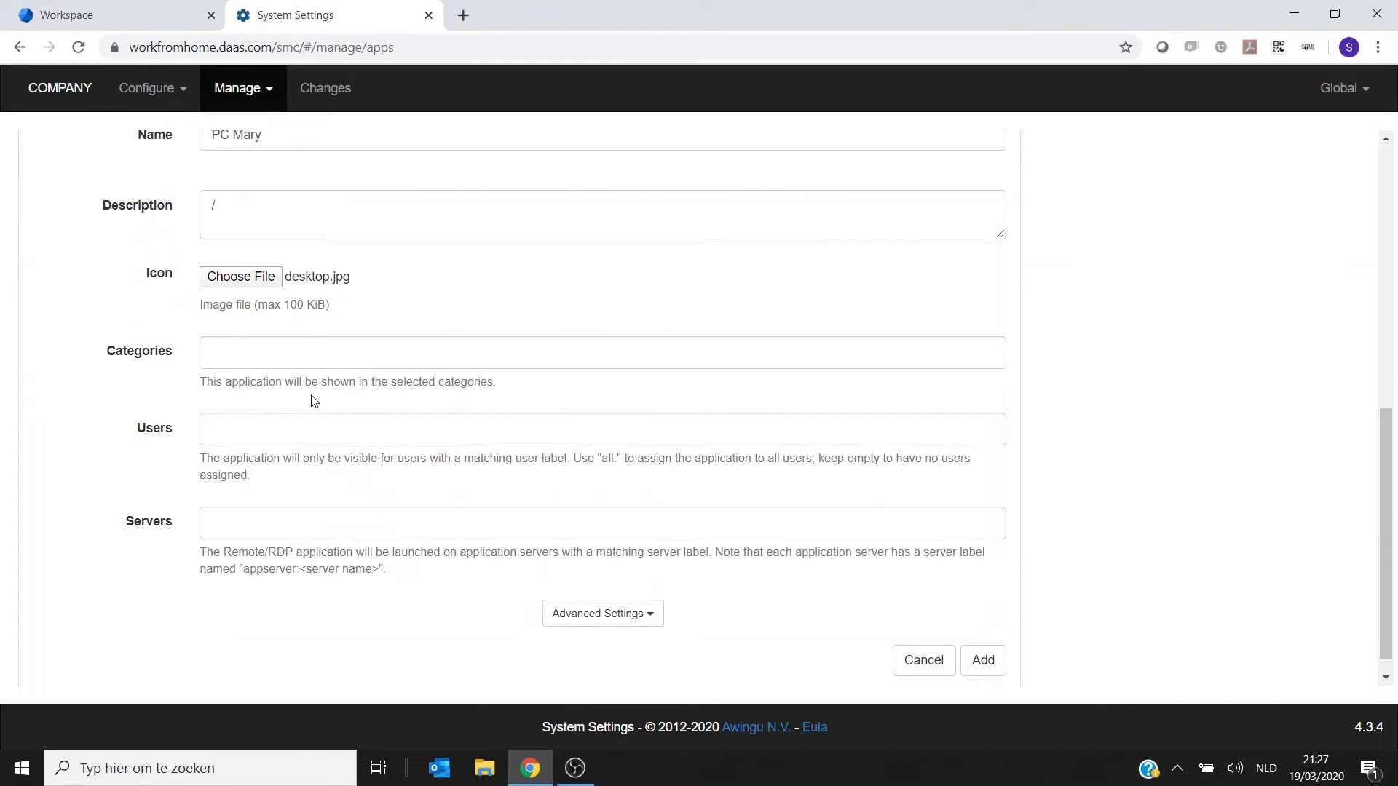
# Assign it to the test user's username label and the awingu-win10-0 server, then add it
pyautogui.click(242, 431)
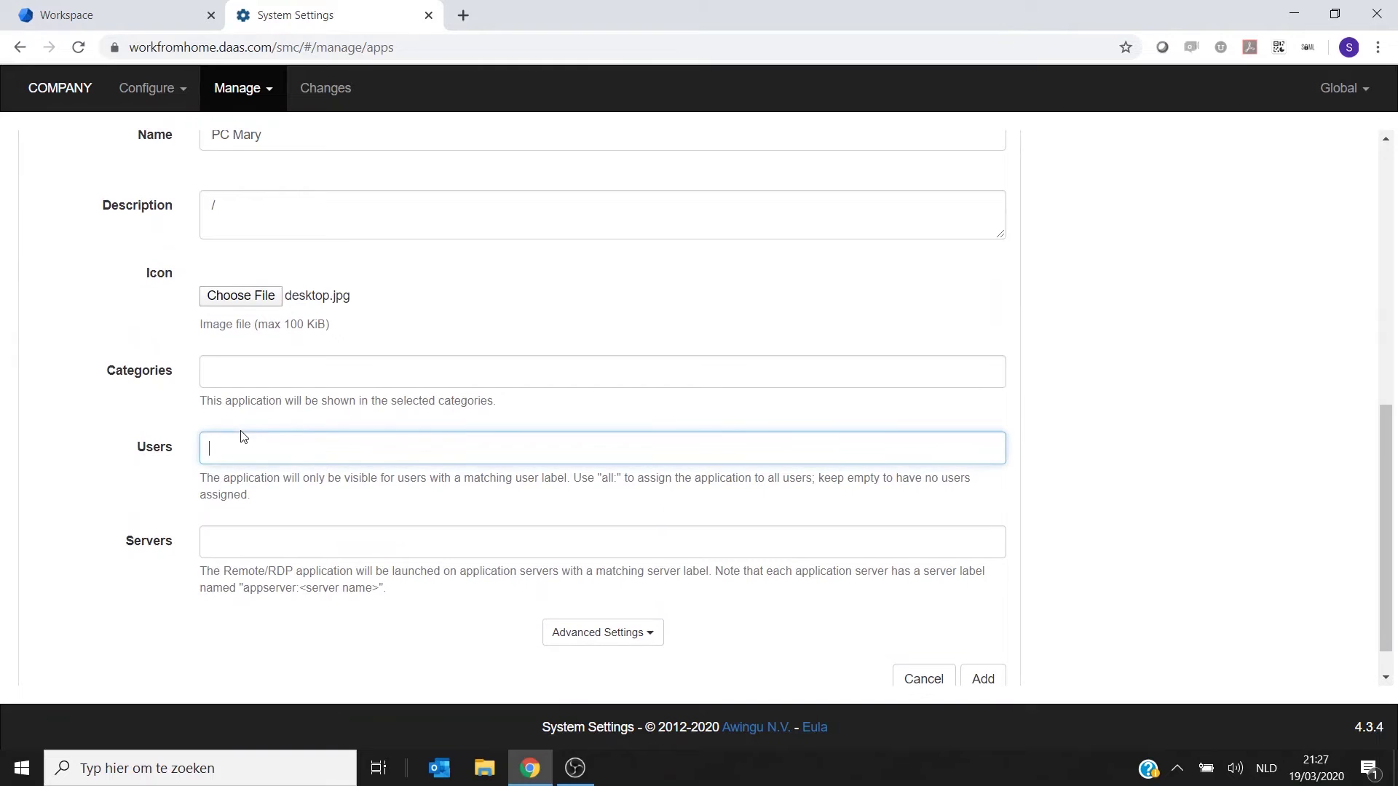
pyautogui.write('ma')
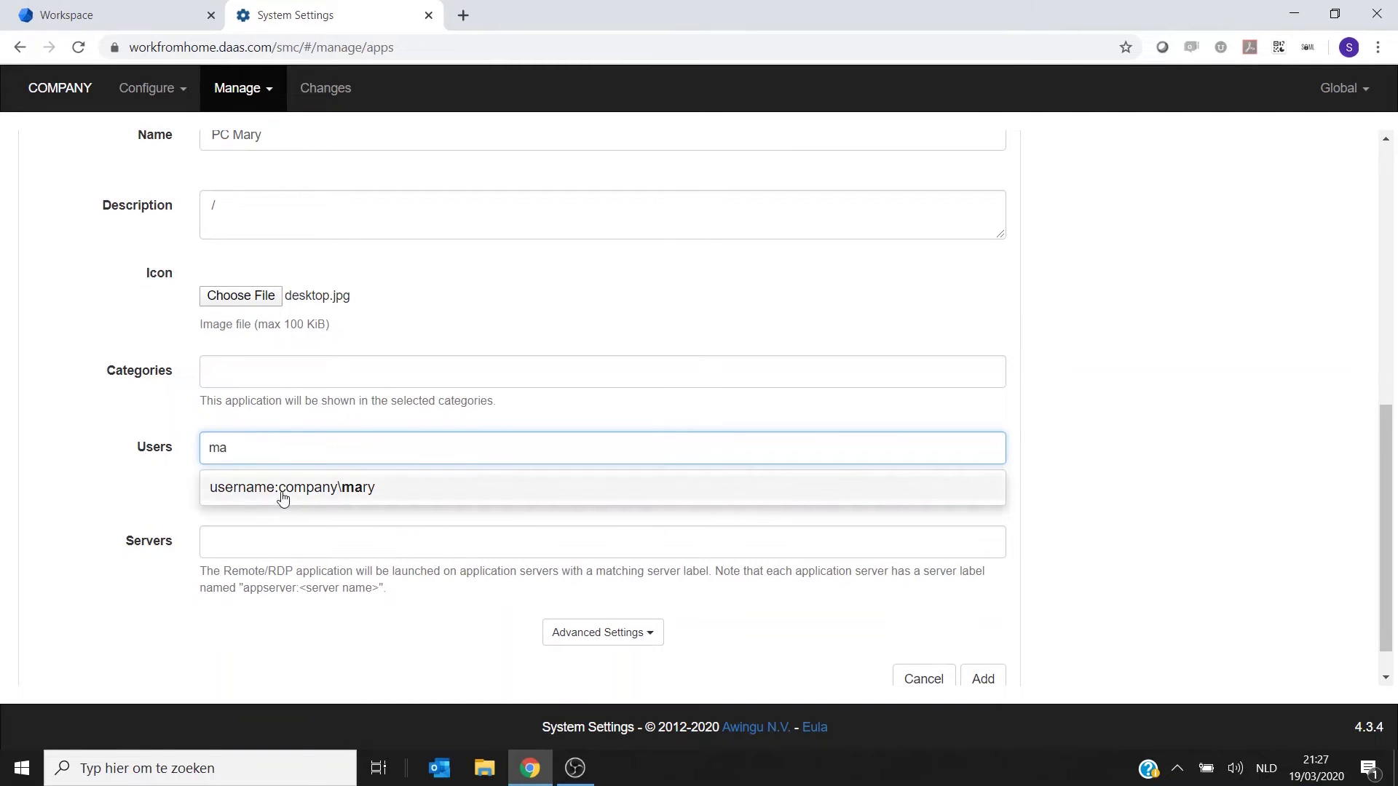
pyautogui.click(281, 490)
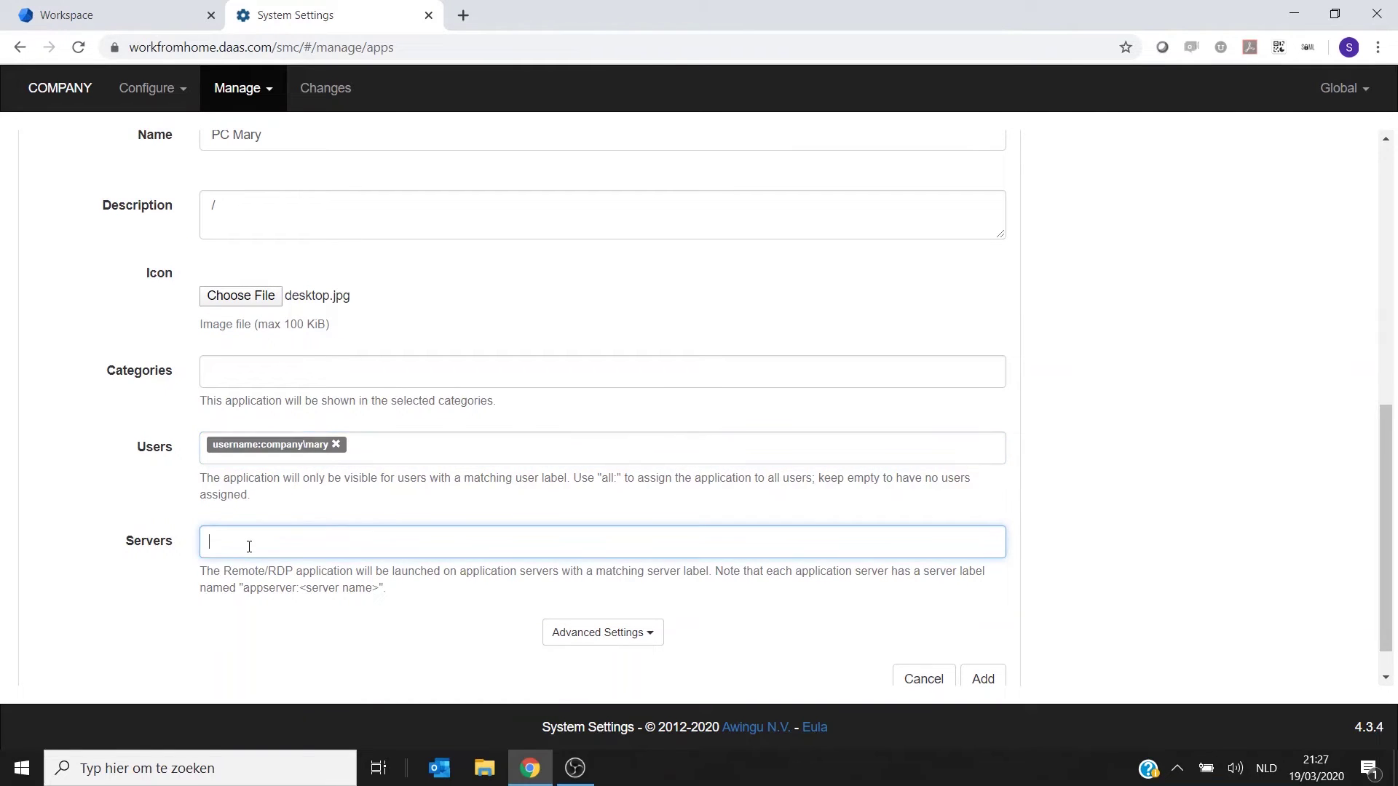
pyautogui.write('p')
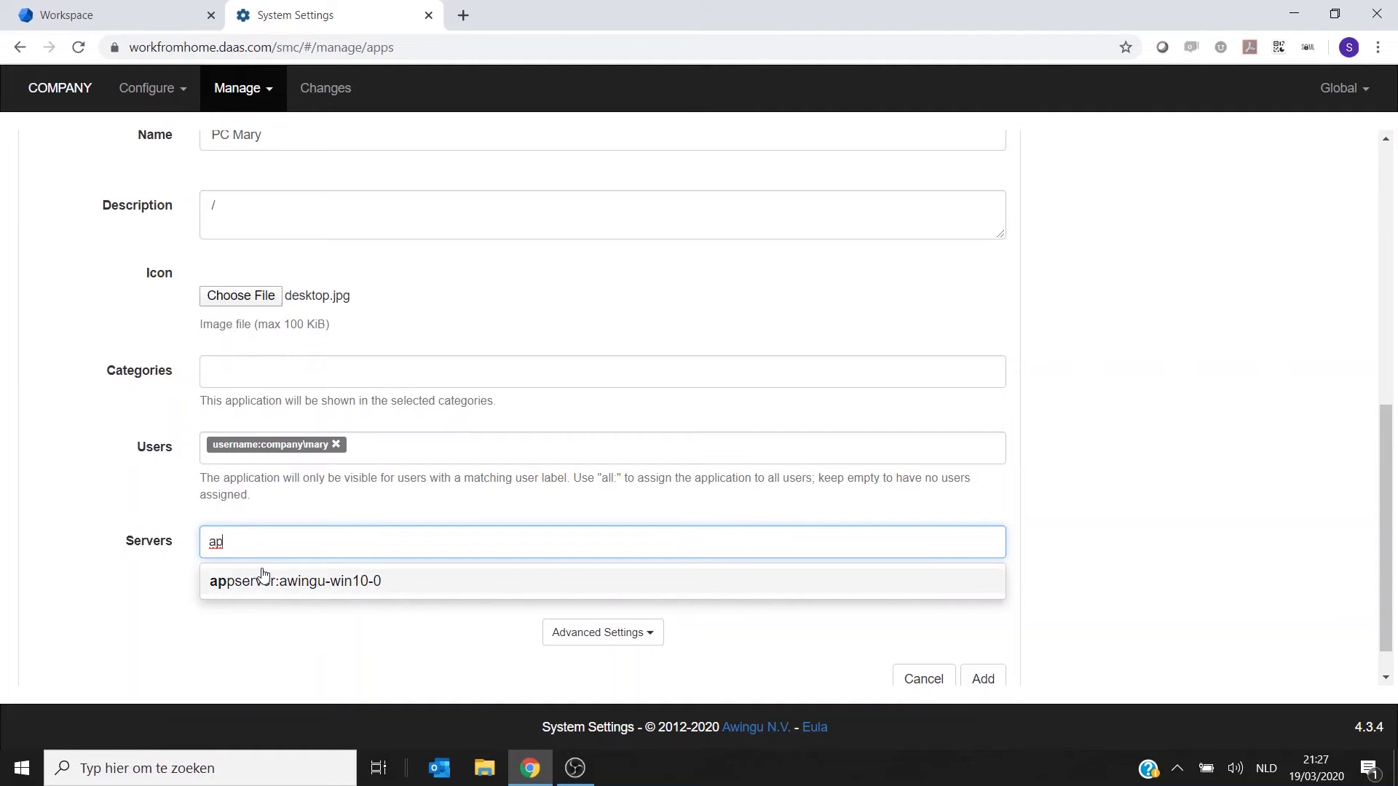
pyautogui.click(262, 580)
pyautogui.click(984, 680)
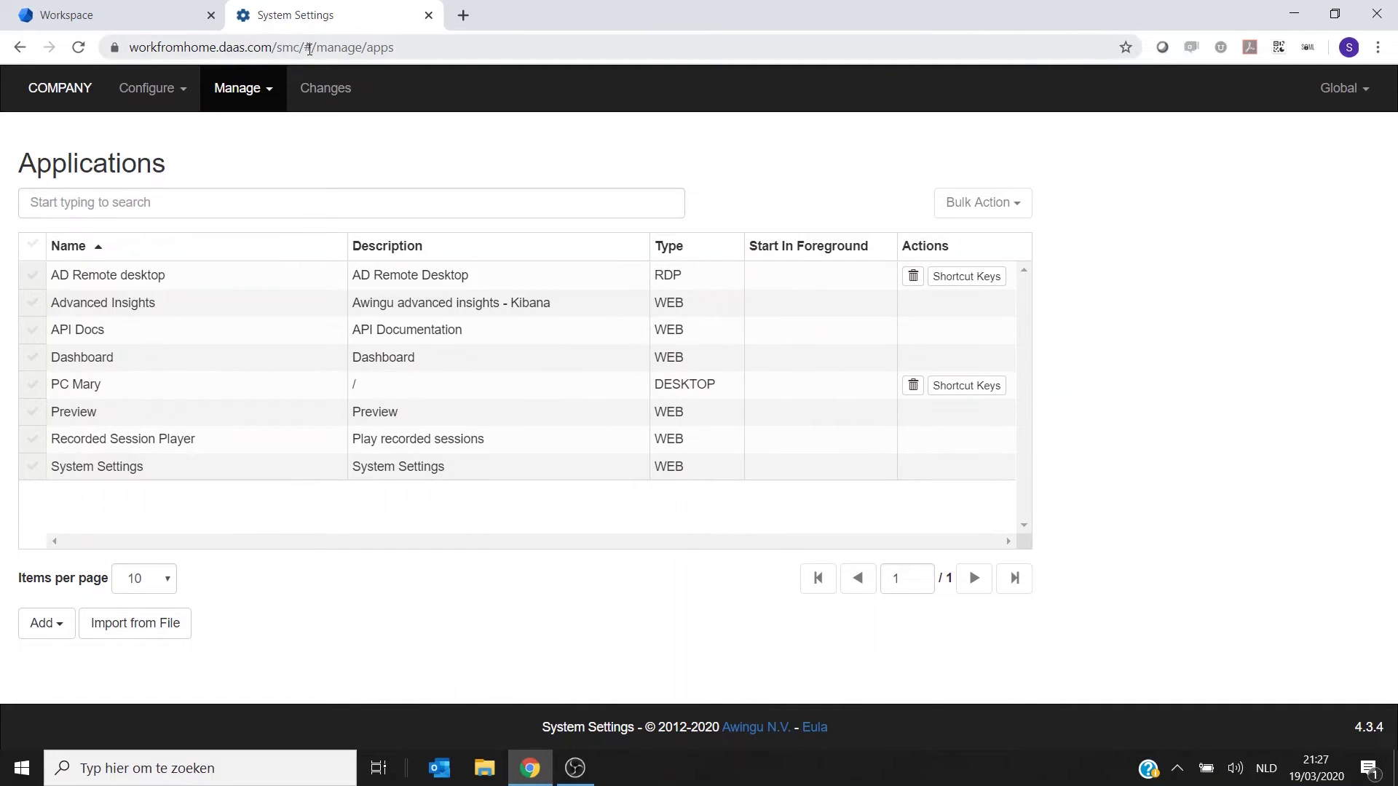
# Load the copied Awingu portal address in a new incognito window
pyautogui.moveTo(278, 49); pyautogui.dragTo(80, 51)
pyautogui.hotkey('ctrl', 'c')
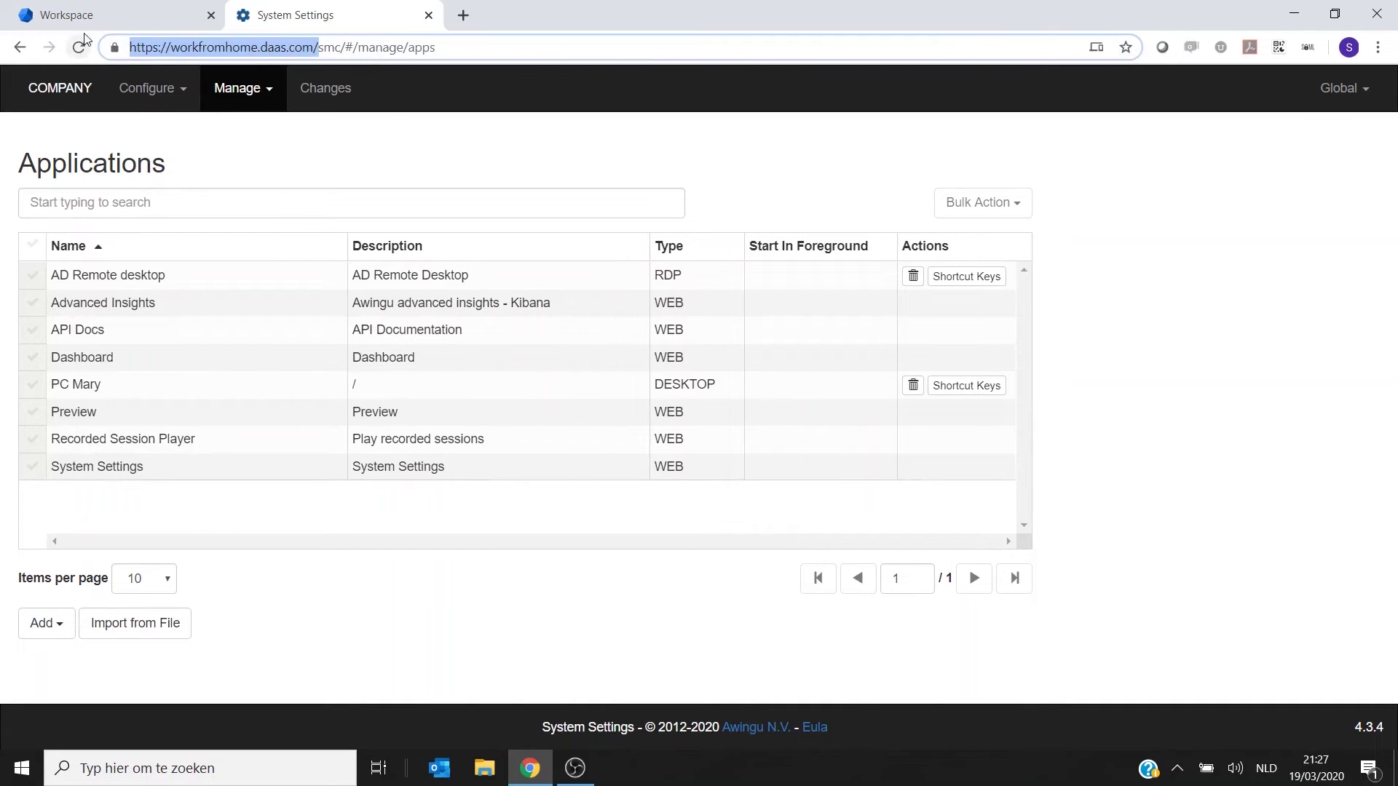
pyautogui.click(1378, 47)
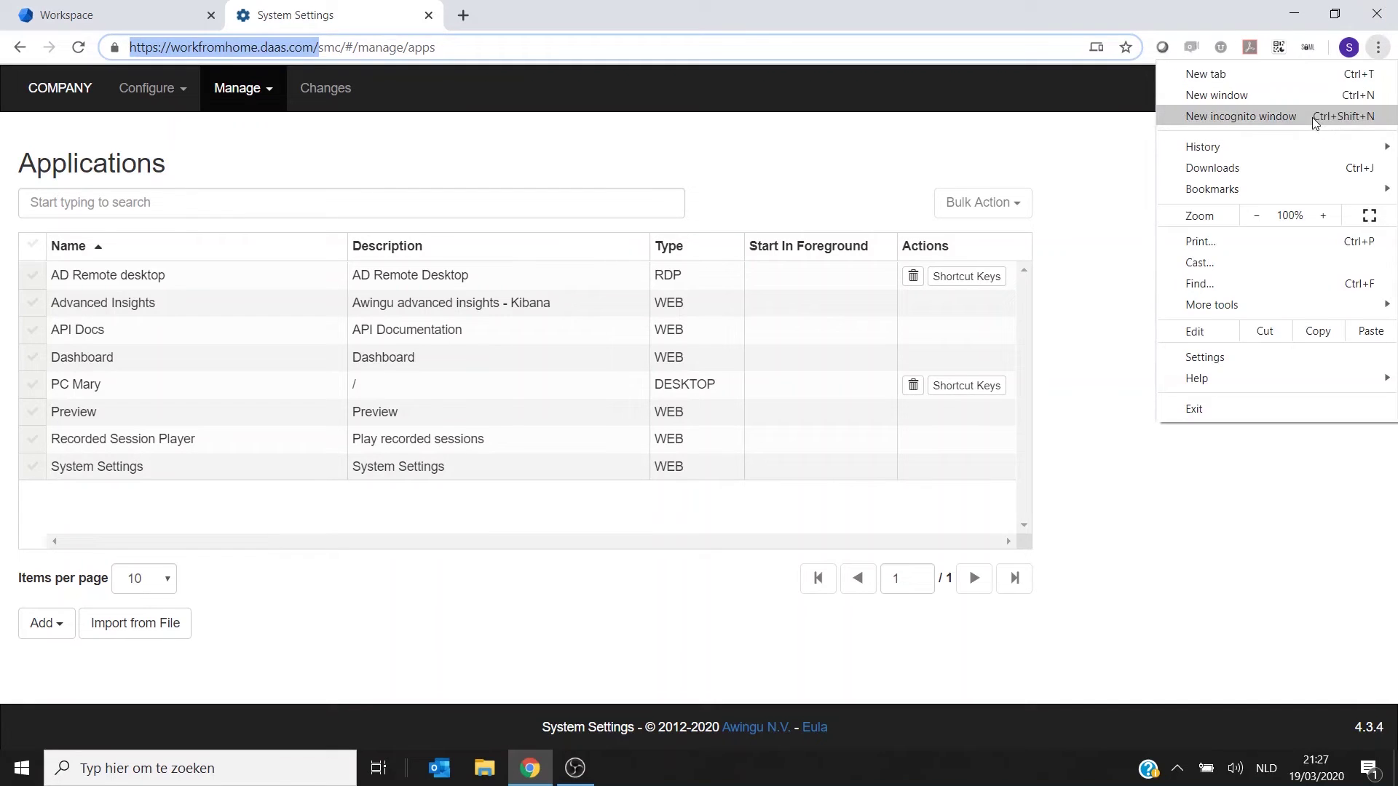
pyautogui.click(1264, 116)
pyautogui.hotkey('ctrl', 'v')
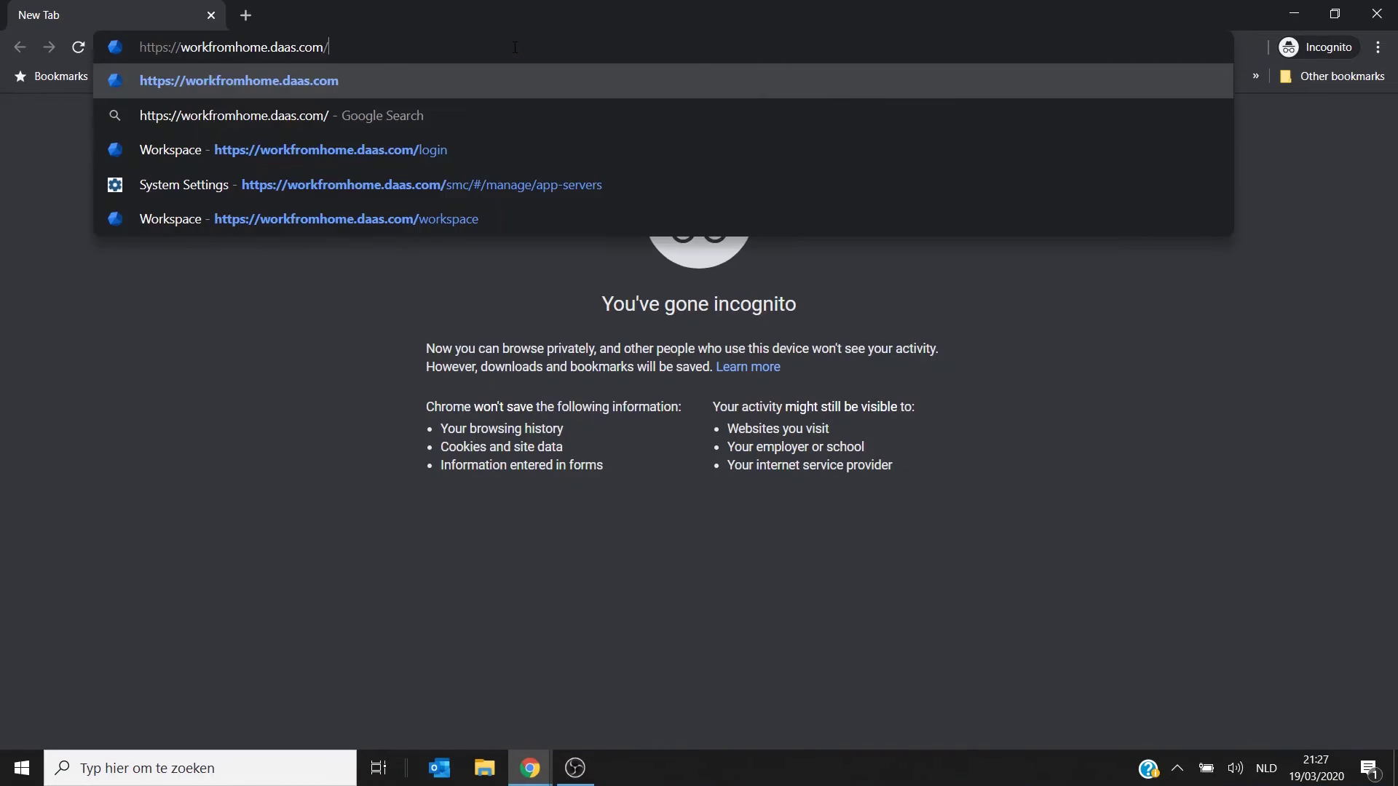
pyautogui.press('Return')
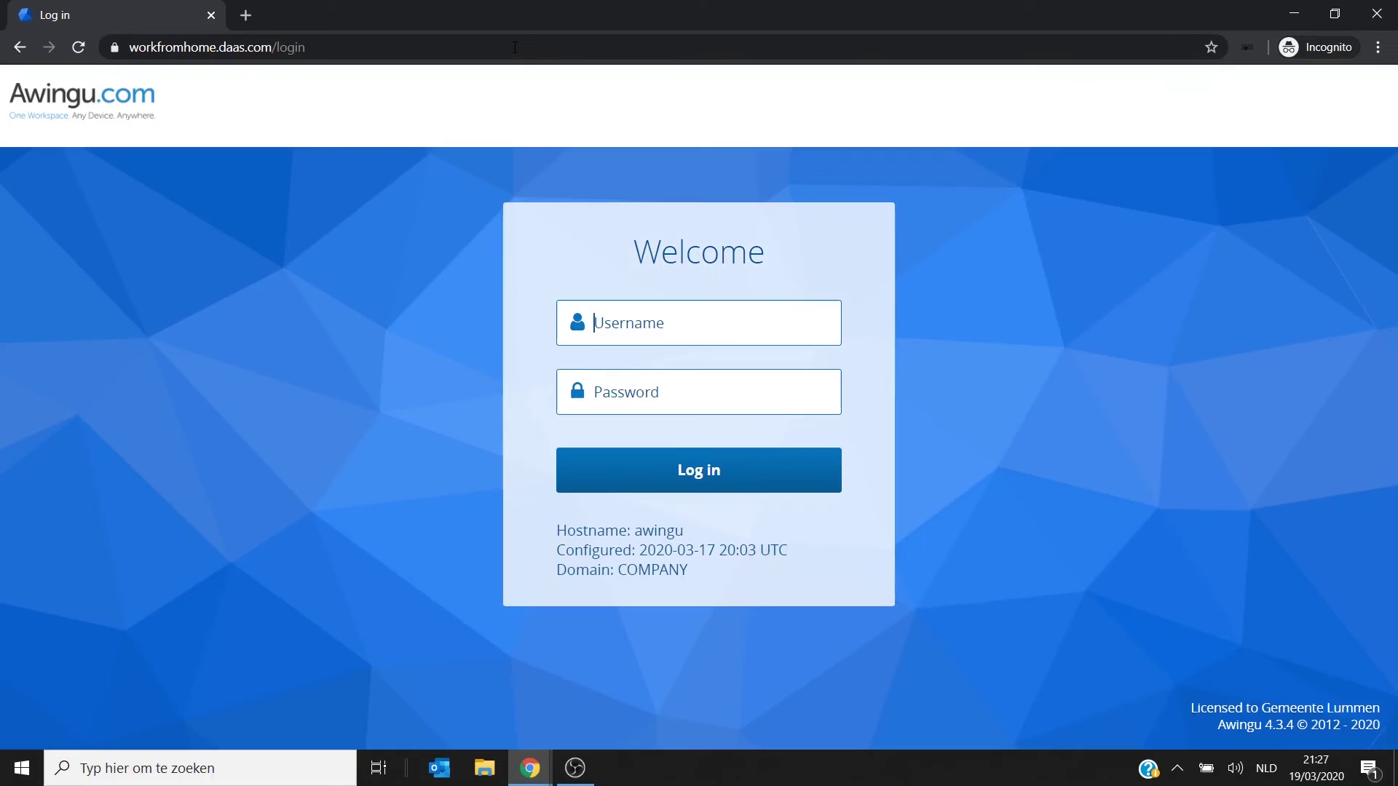
# Log in with the test user's username and password
pyautogui.write('mary')
pyautogui.press('Tab')
pyautogui.write('•••••••')
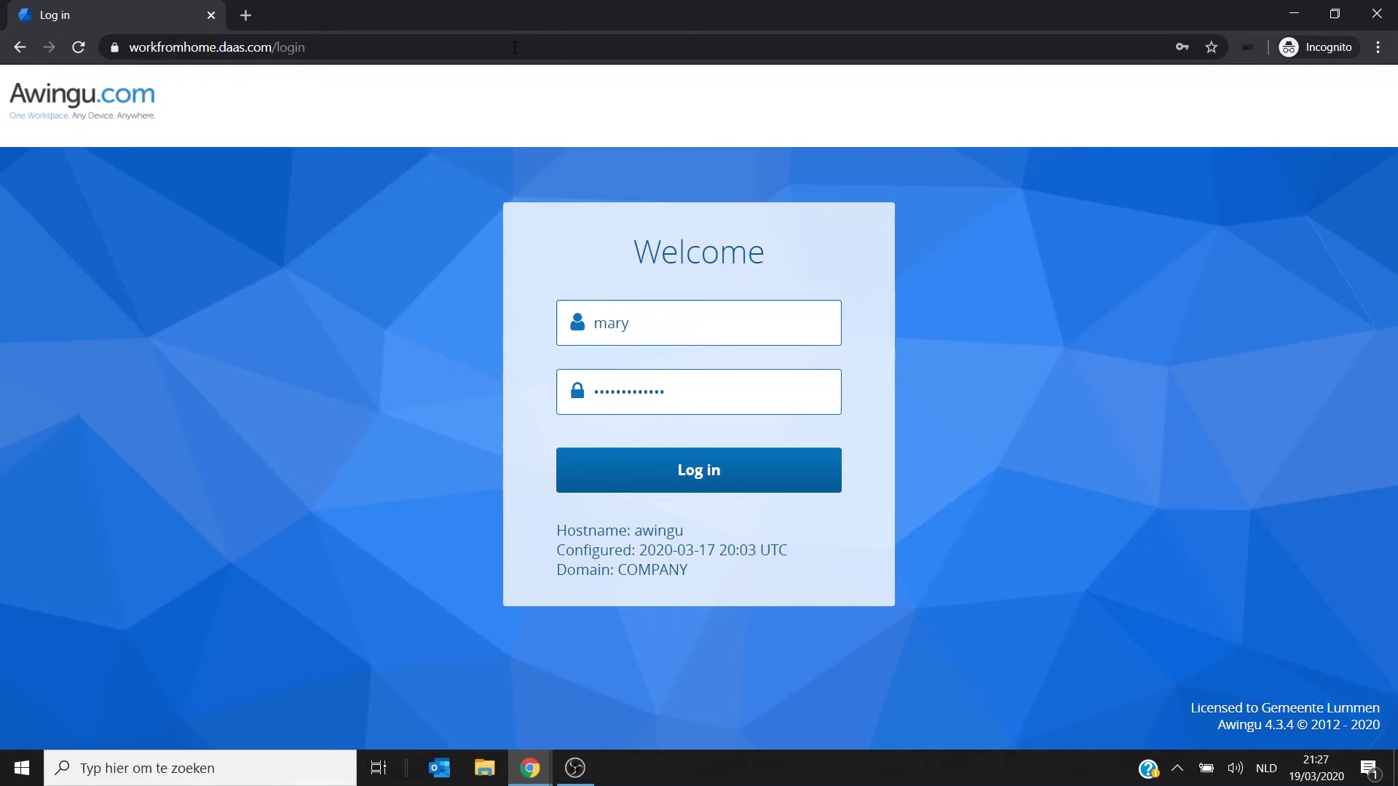
pyautogui.press('Return')
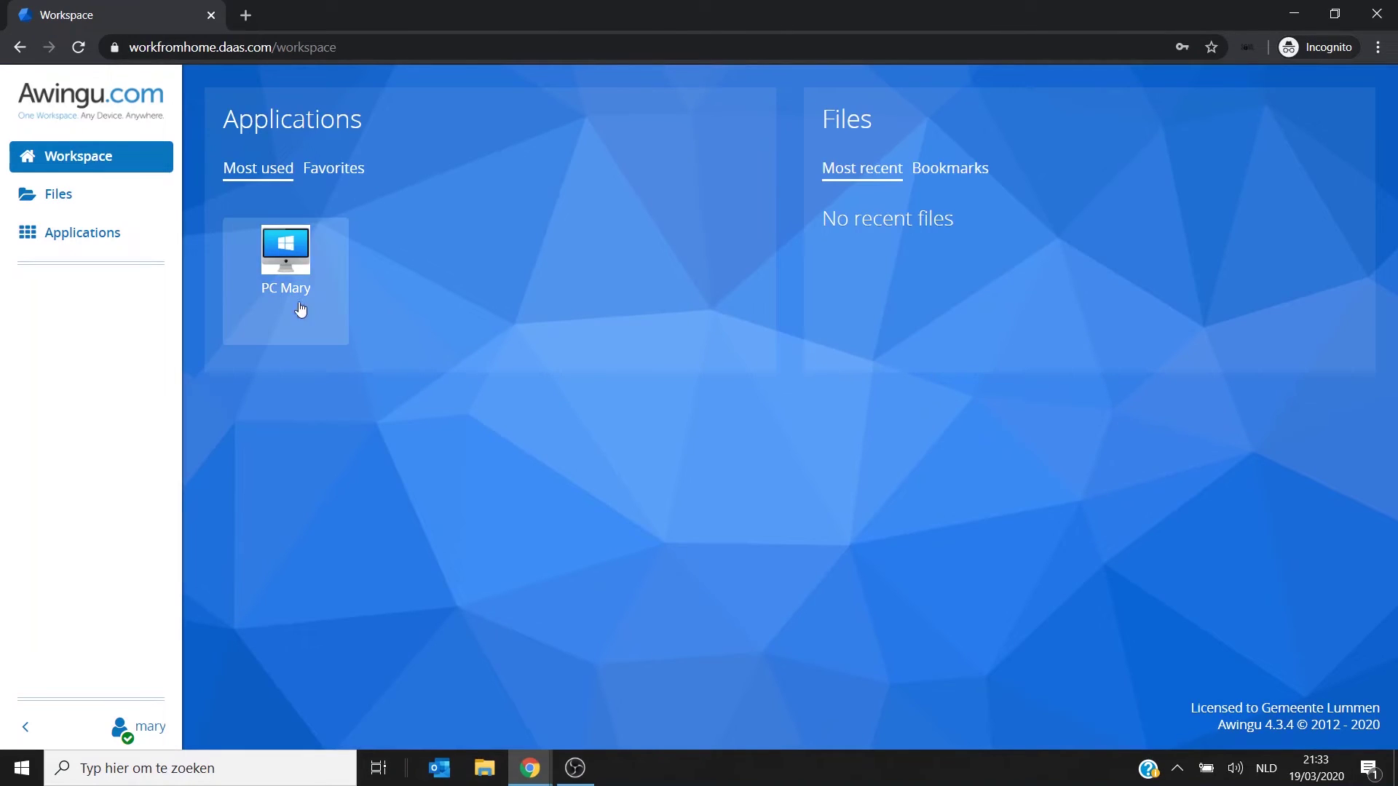
# Launch the test user's personal desktop and hide the floating polygon
pyautogui.click(312, 258)
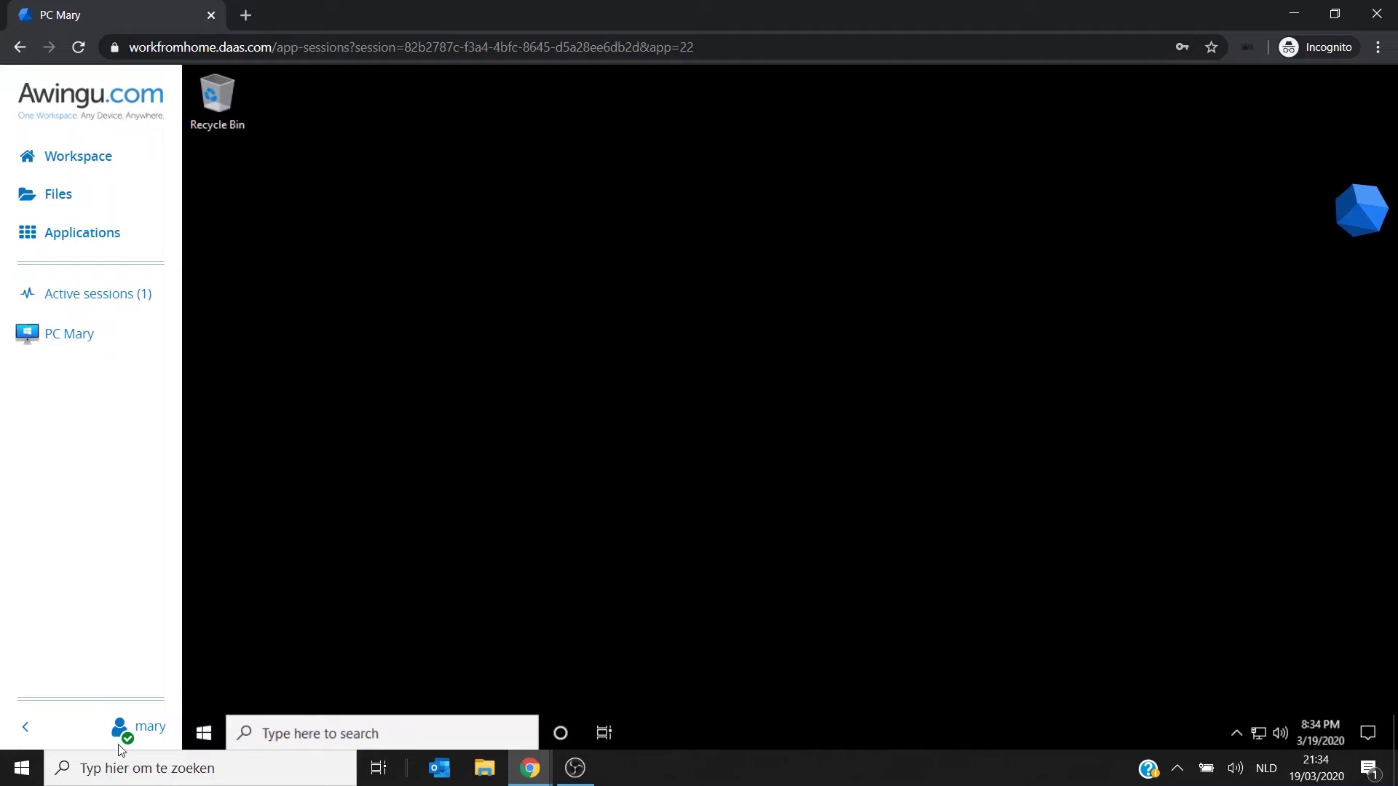
pyautogui.click(118, 728)
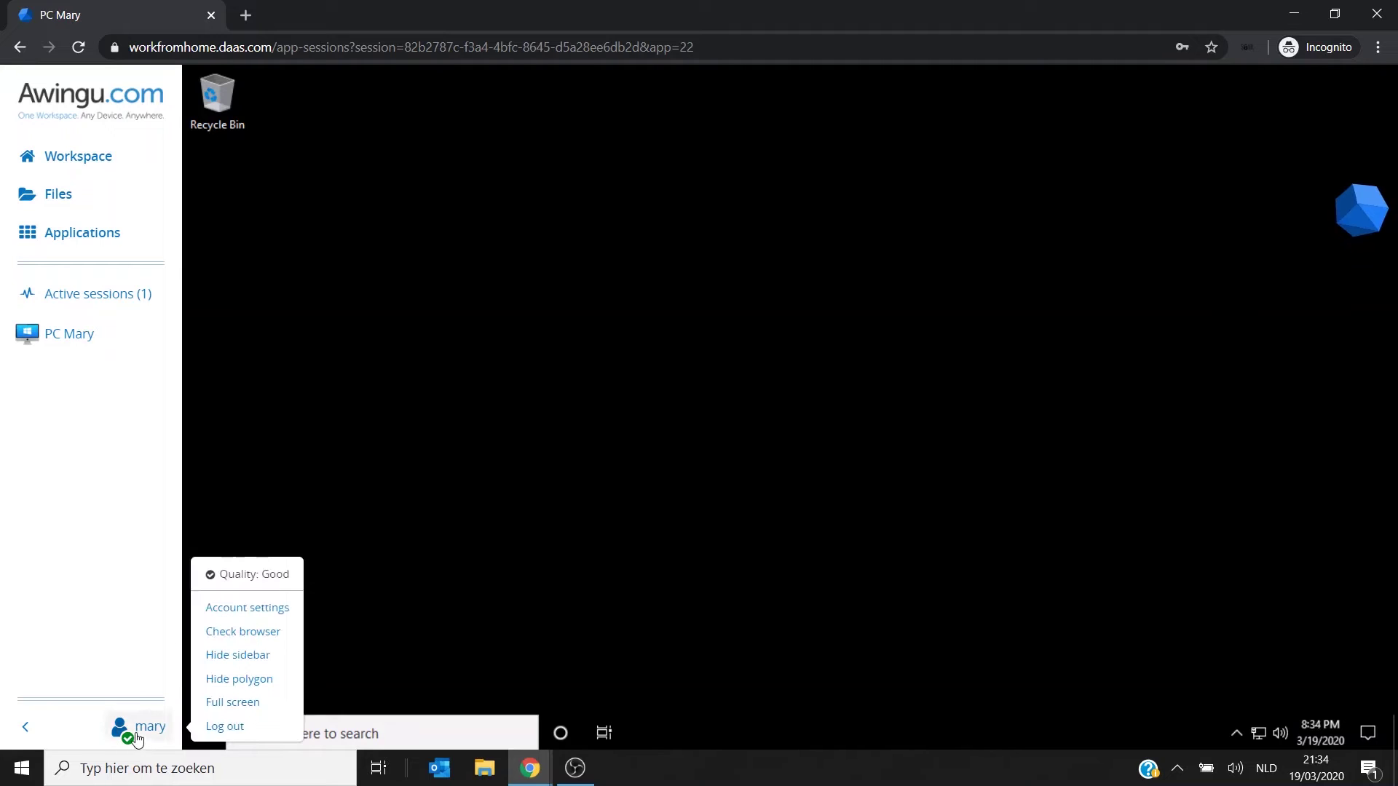
pyautogui.click(243, 679)
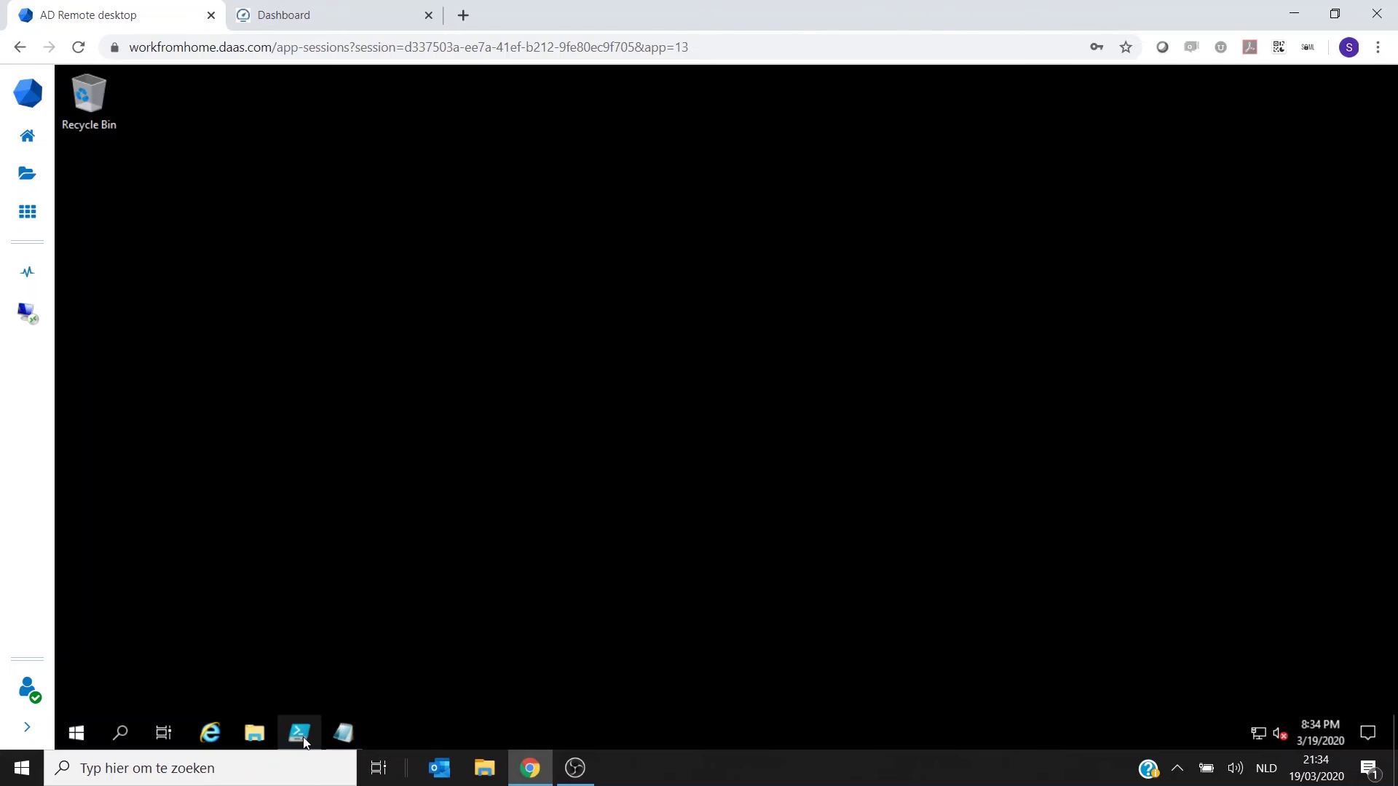
# Show import_script.ps1 in PowerShell ISE, then view users.csv in Notepad
pyautogui.click(303, 736)
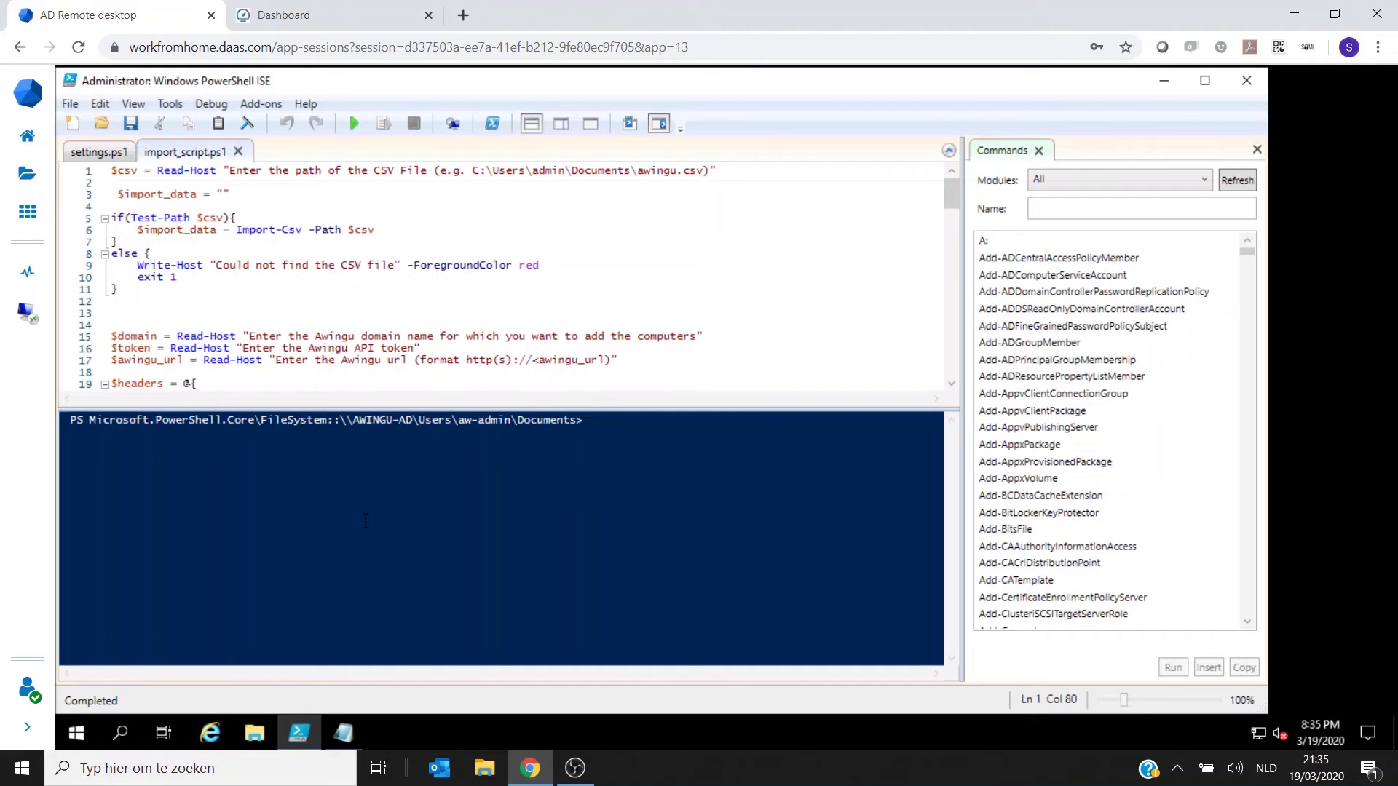
pyautogui.click(339, 730)
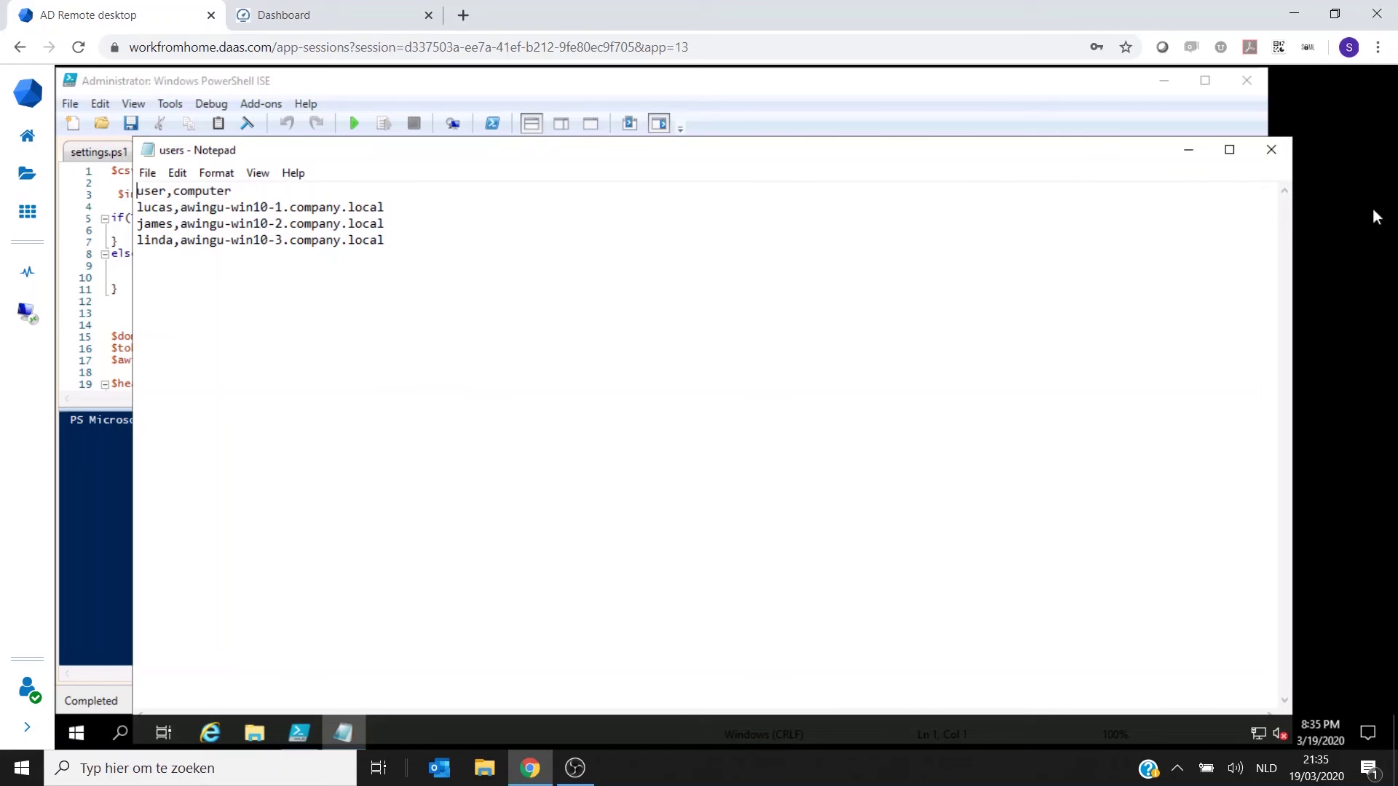
# Close the CSV and run import_script.ps1 once
pyautogui.click(1283, 149)
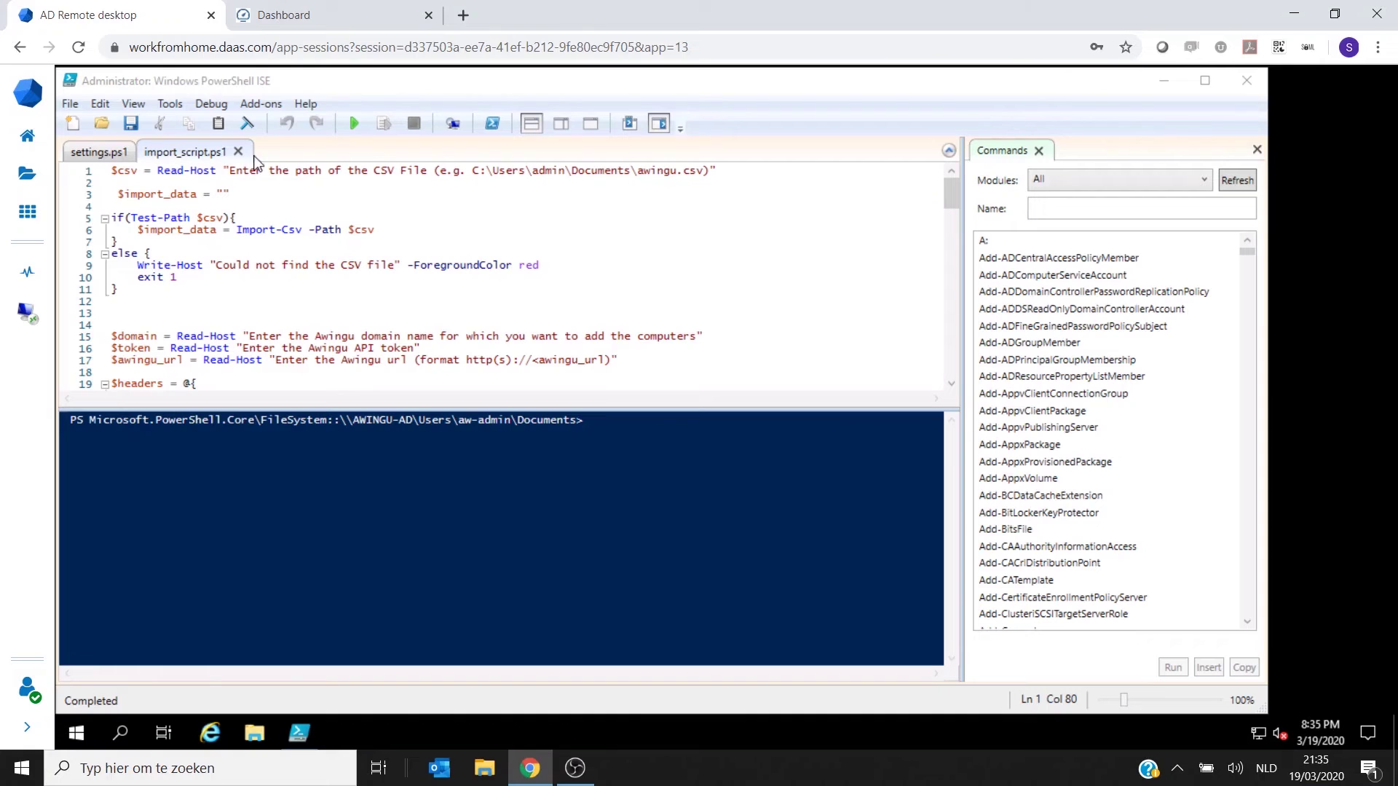
pyautogui.click(356, 124)
pyautogui.click(731, 429)
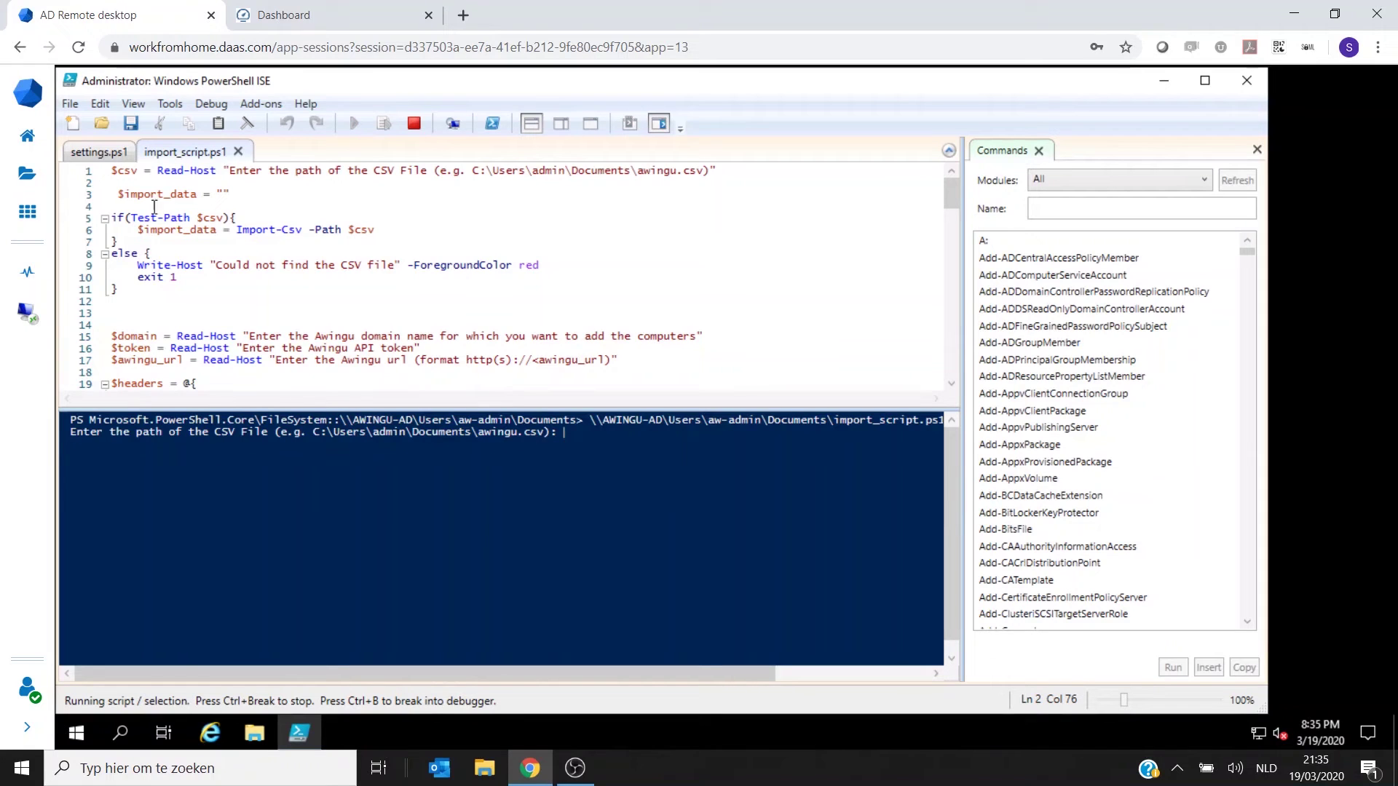
# Copy the users.csv path from settings.ps1 and submit it at the script's prompt
pyautogui.click(113, 155)
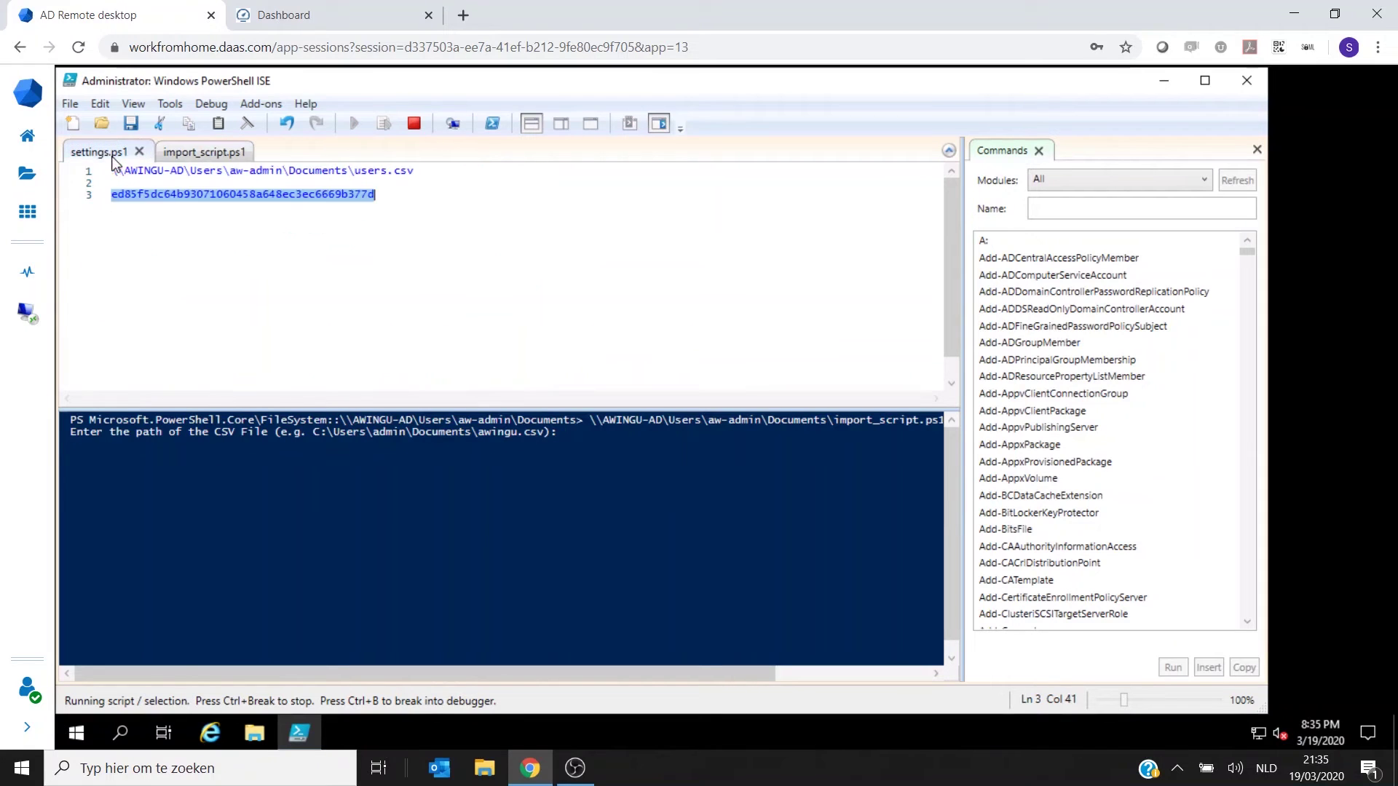
pyautogui.doubleClick(294, 172)
pyautogui.click(291, 171)
pyautogui.moveTo(419, 172); pyautogui.dragTo(108, 184)
pyautogui.hotkey('ctrl', 'c')
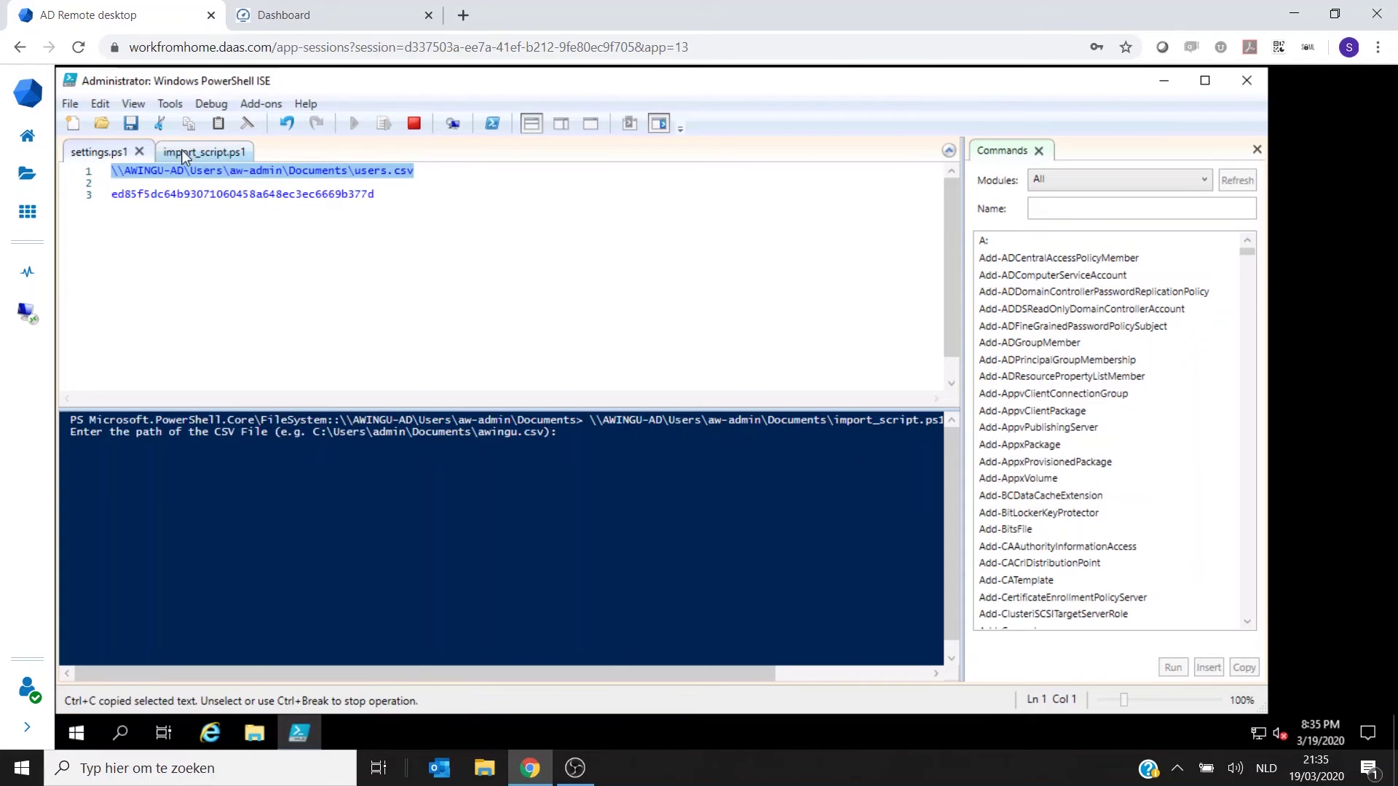
pyautogui.click(389, 504)
pyautogui.hotkey('ctrl', 'v')
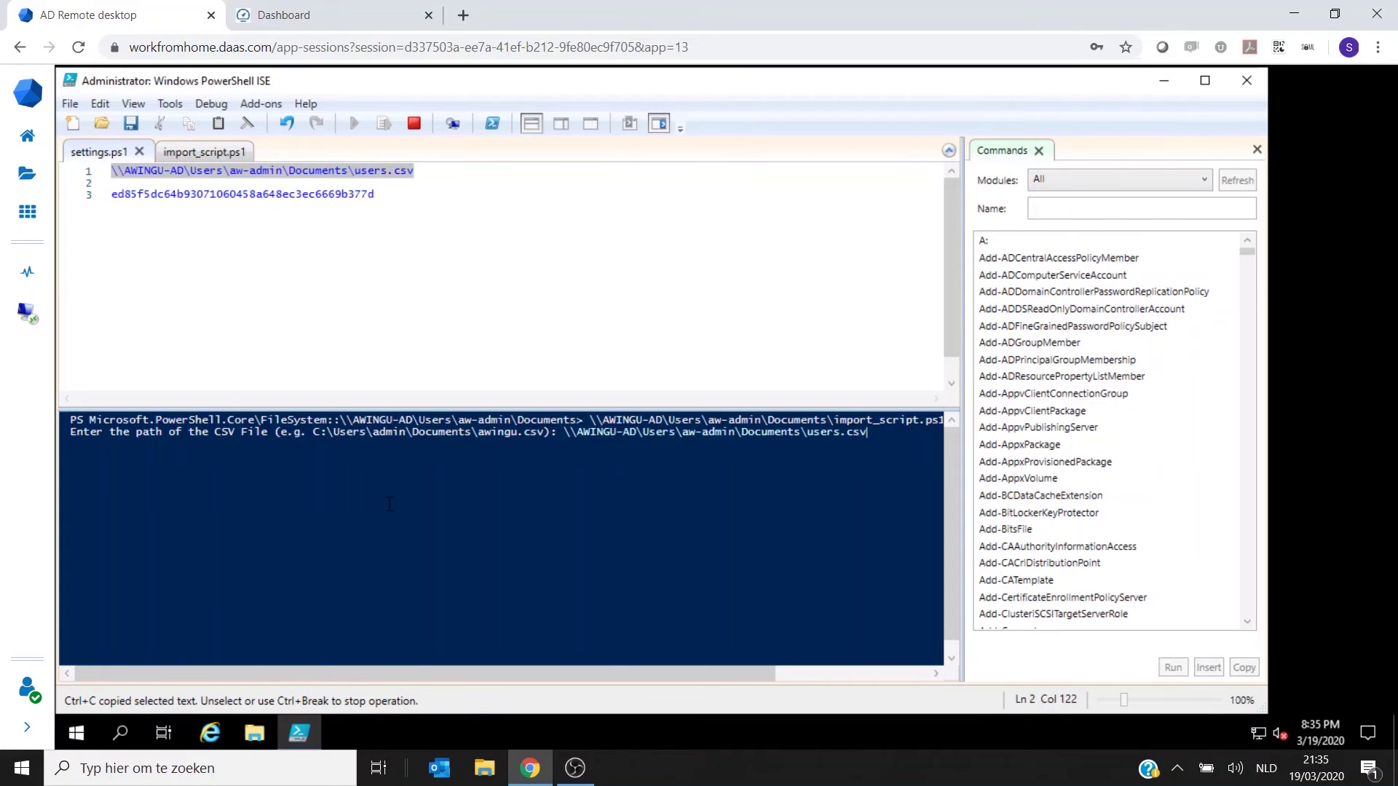
pyautogui.press('Return')
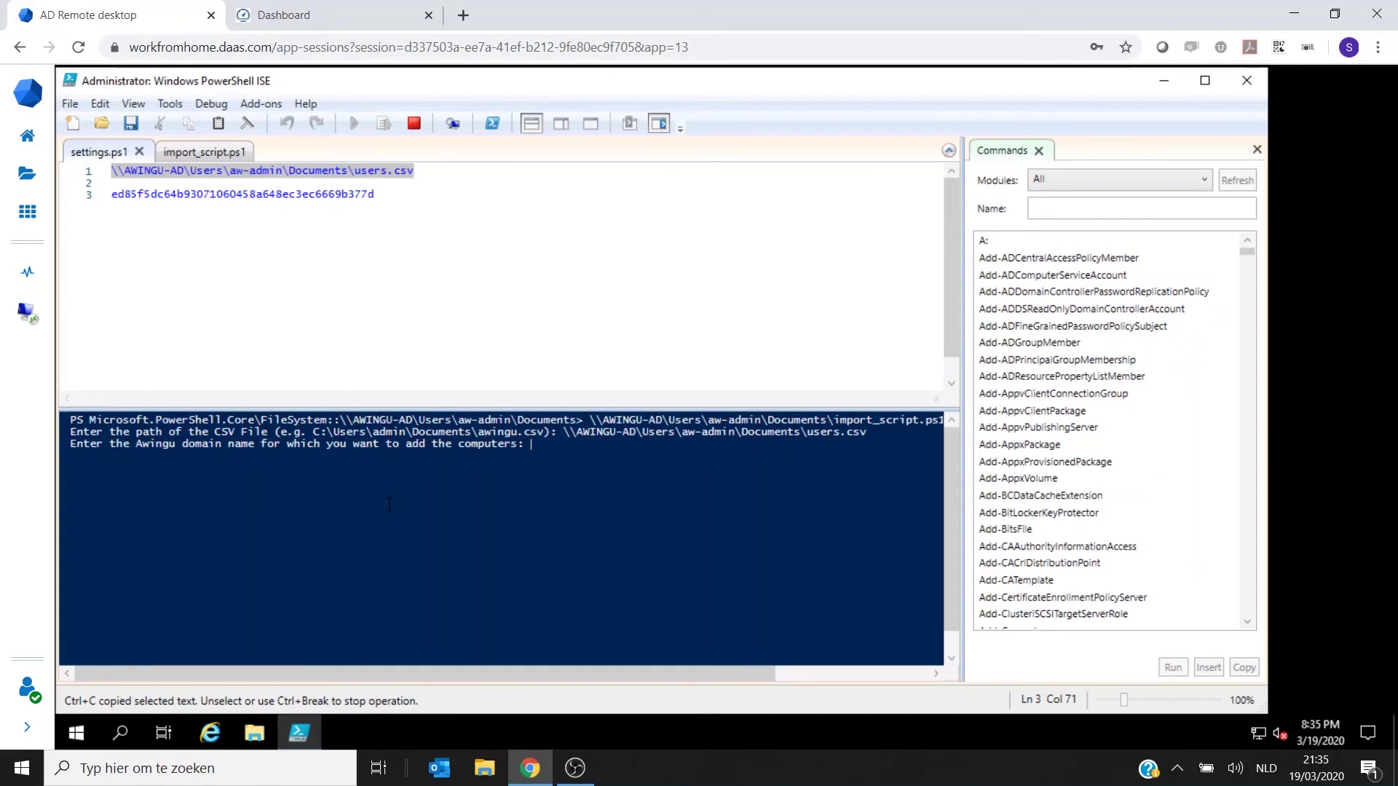
# Enter company as the domain name for the import
pyautogui.write('company')
pyautogui.press('Return')
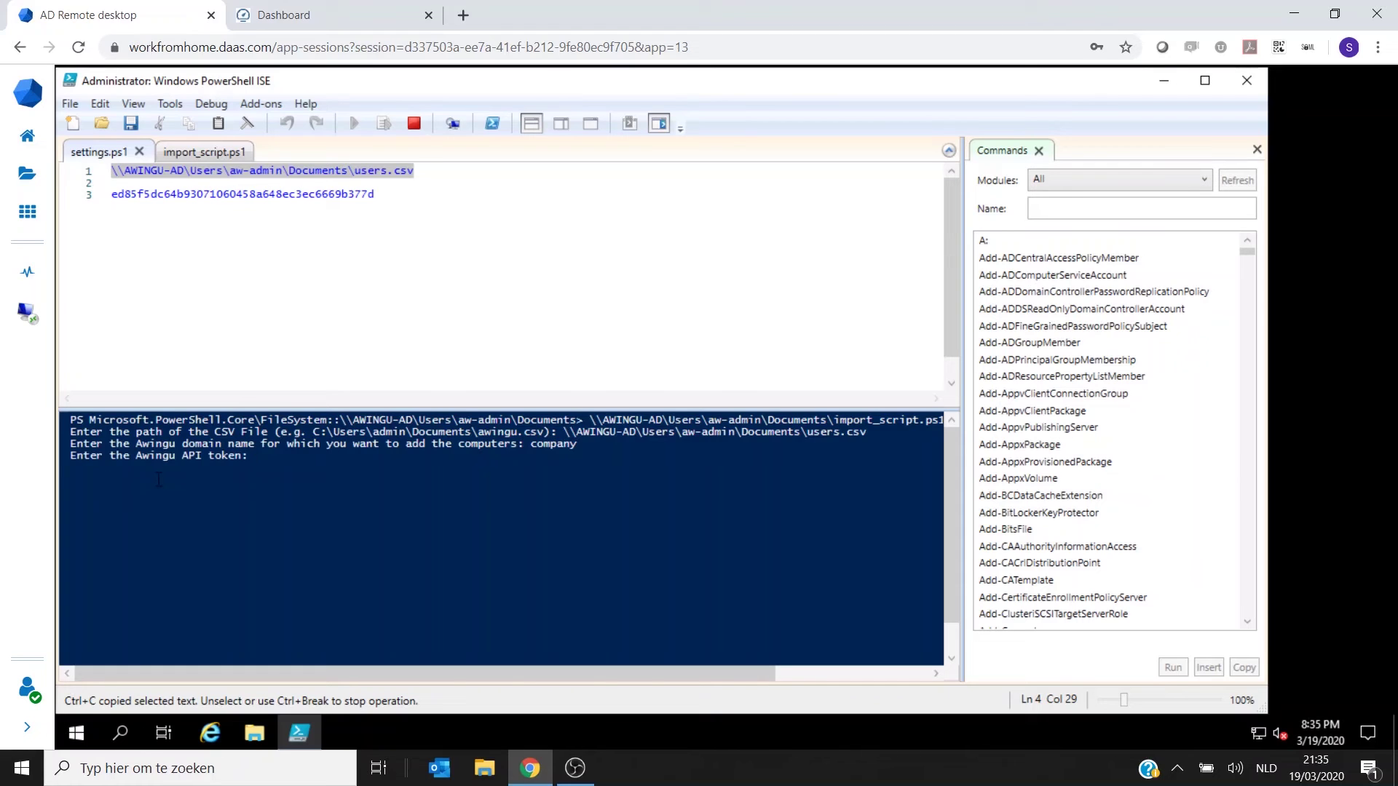
pyautogui.click(29, 690)
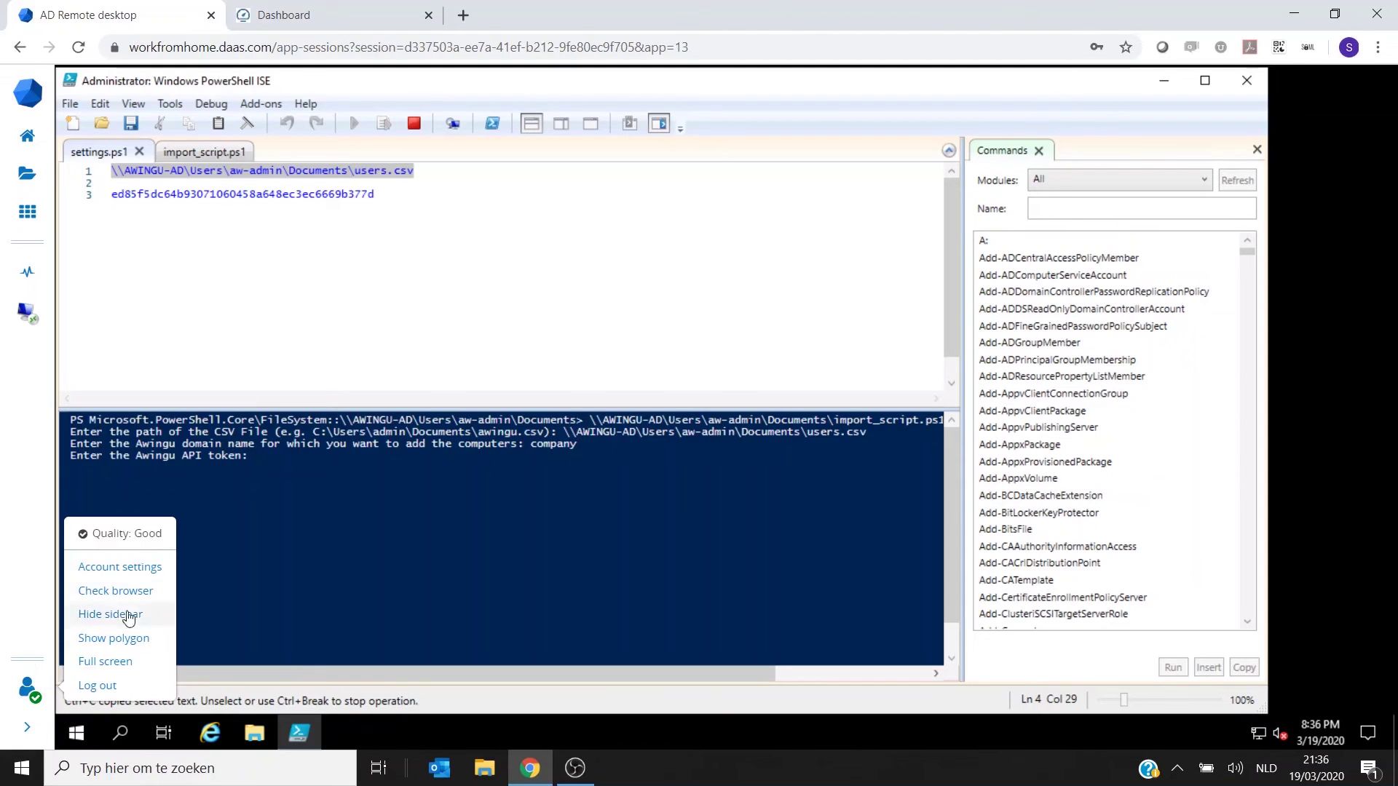
# Open Account settings and view, then close, the Manage API token dialog
pyautogui.click(150, 568)
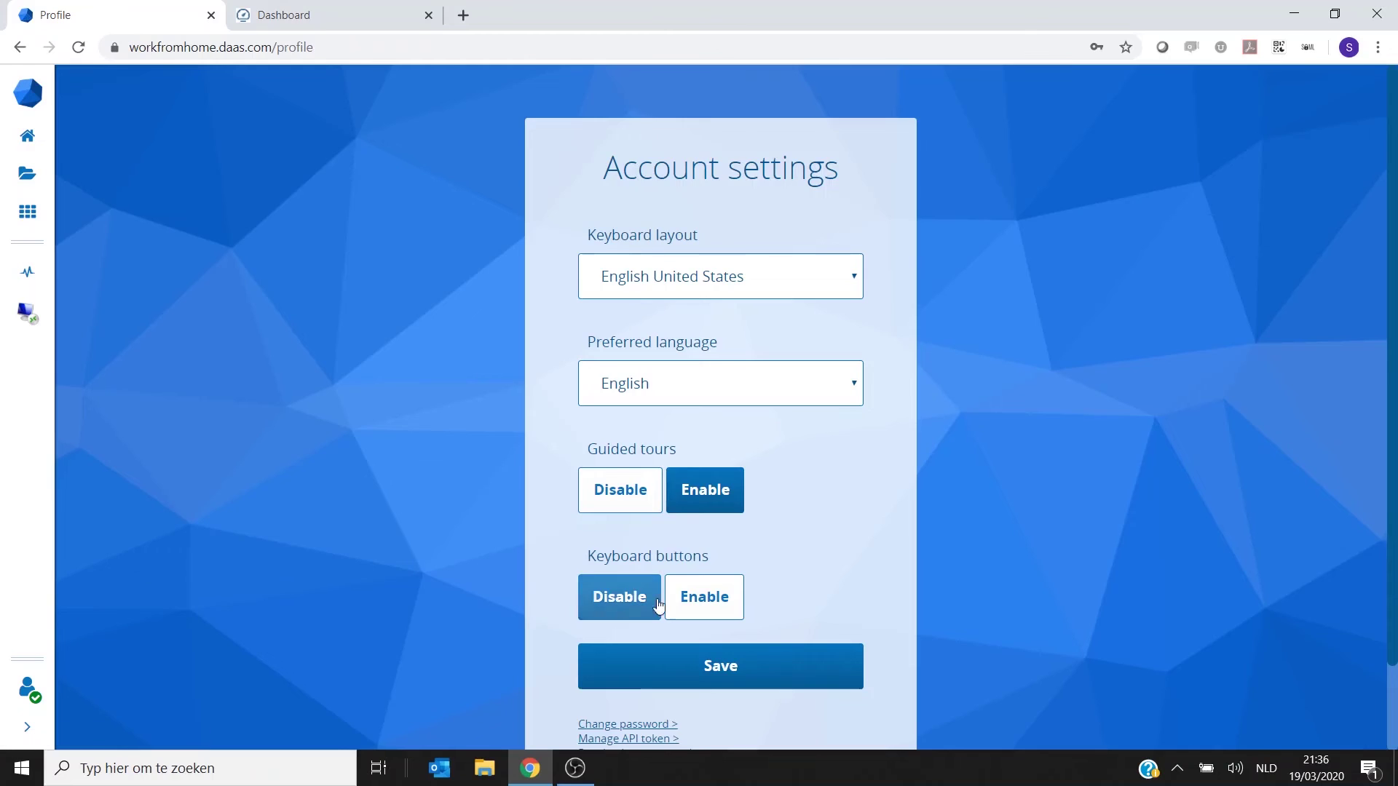
pyautogui.scroll(-1, 659, 602)
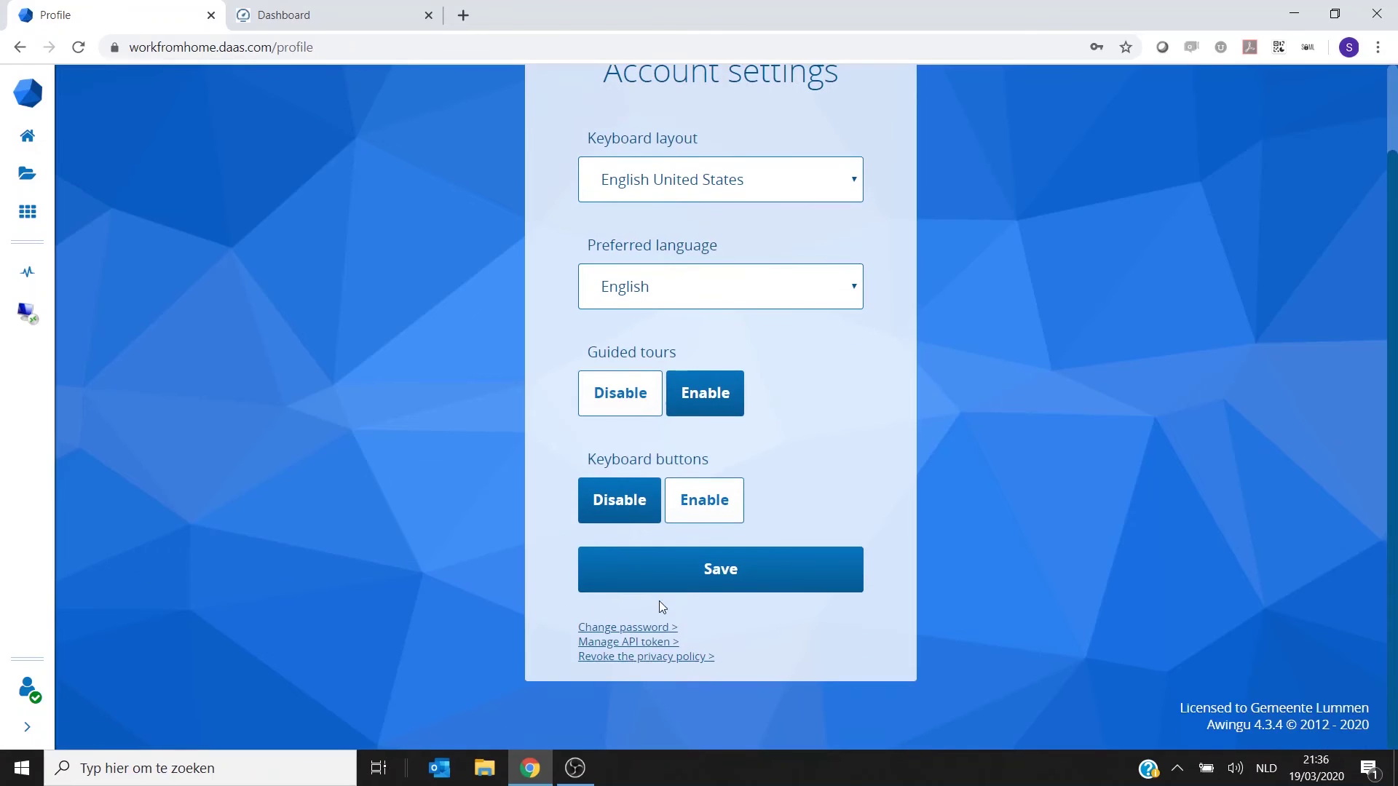
pyautogui.click(635, 644)
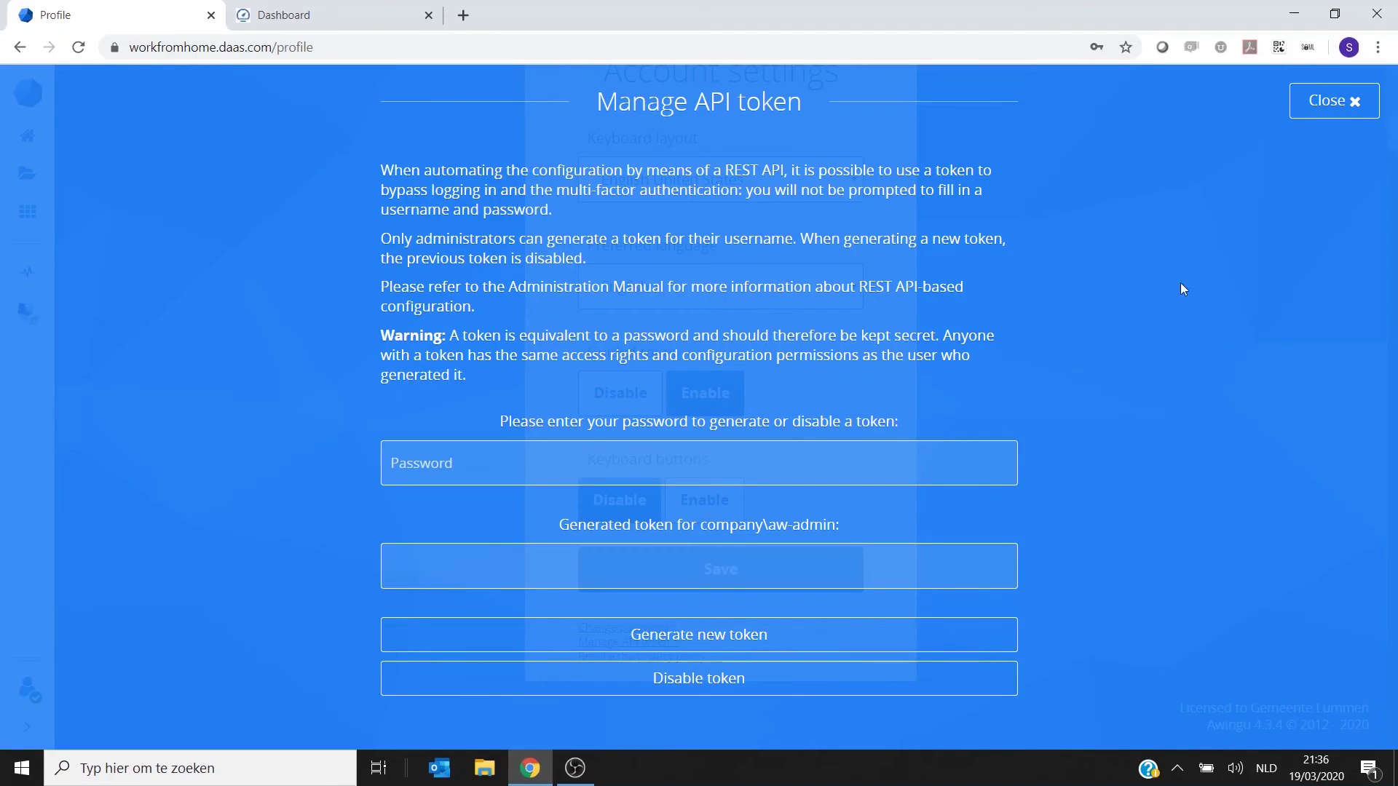
pyautogui.click(1332, 102)
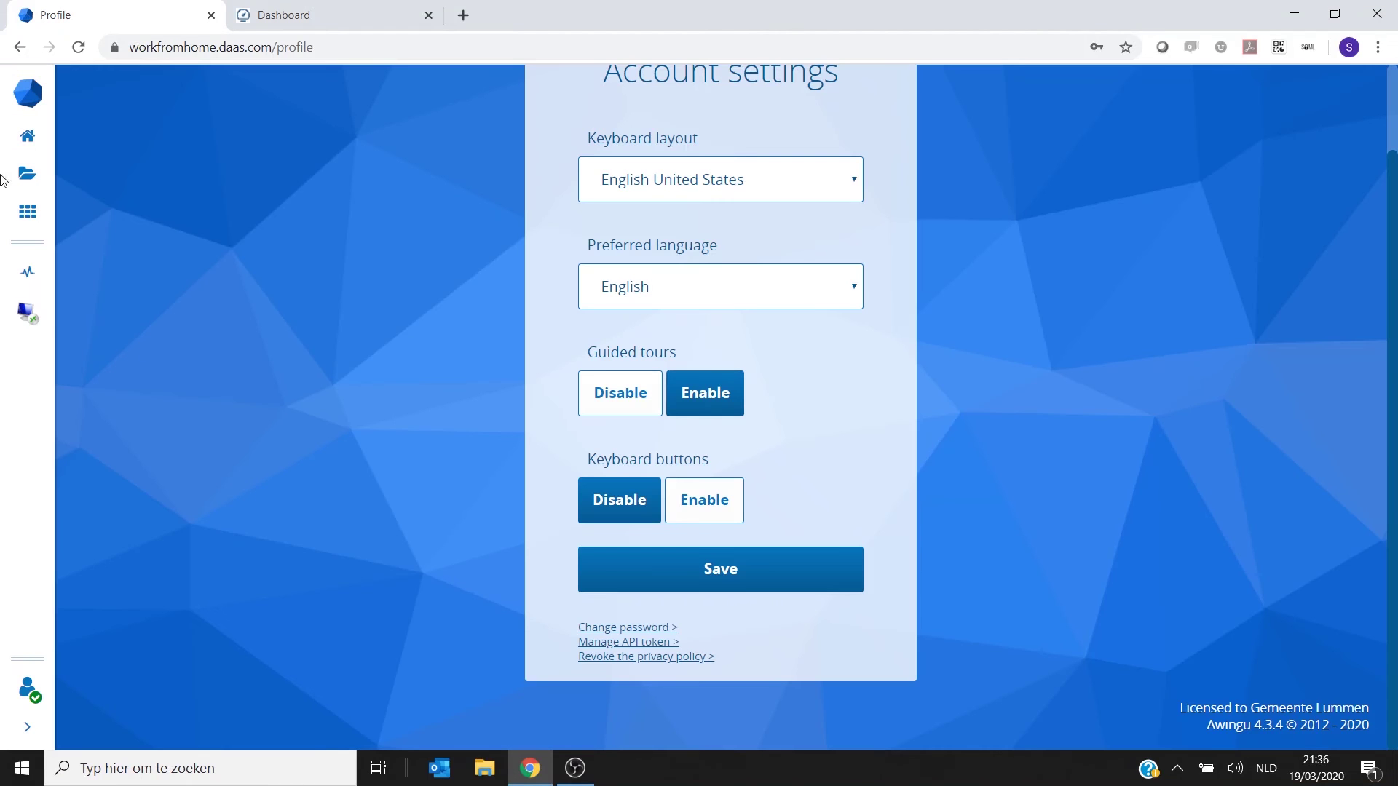
# Copy the API token from settings.ps1 and paste it at the import script's token prompt
pyautogui.click(41, 322)
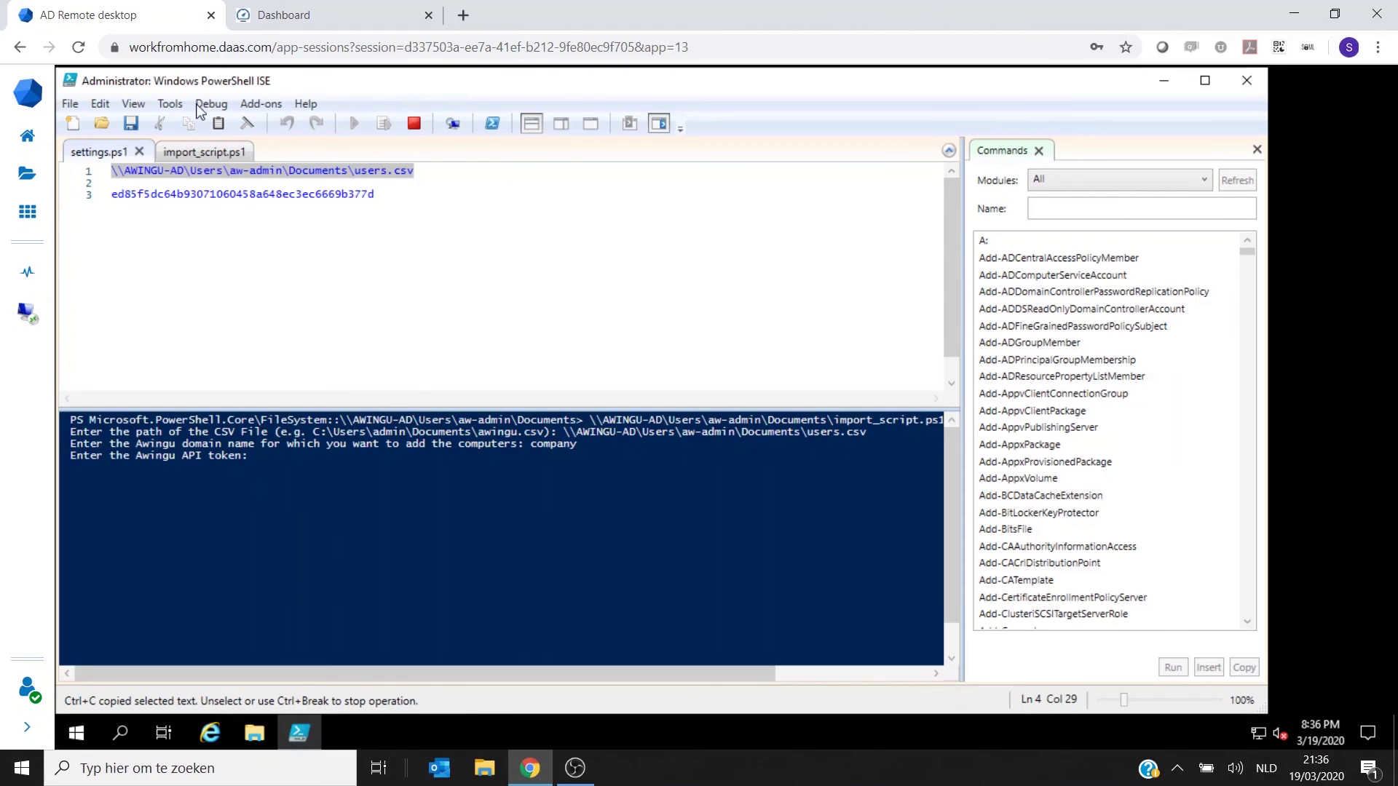
pyautogui.doubleClick(184, 194)
pyautogui.click(183, 193)
pyautogui.doubleClick(183, 194)
pyautogui.hotkey('ctrl', 'c')
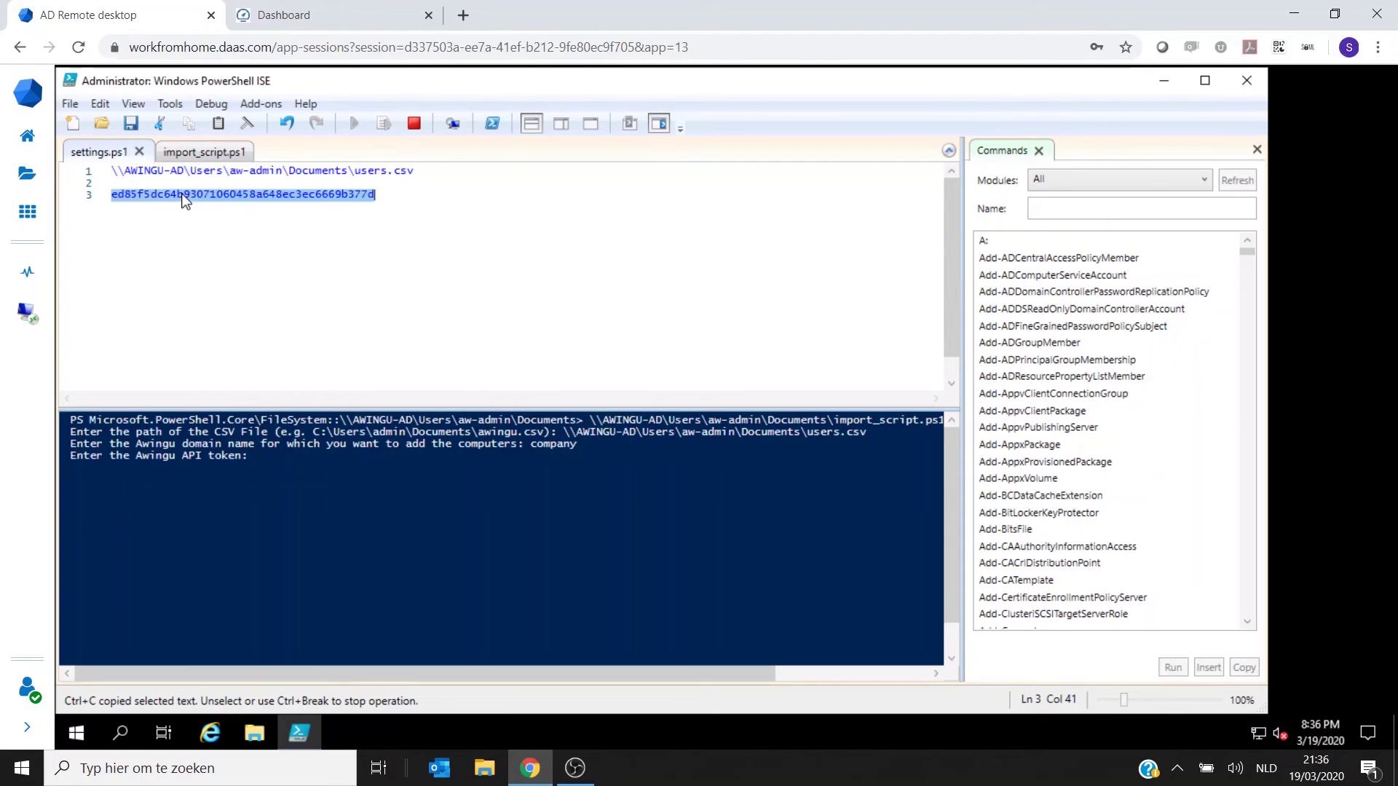
pyautogui.click(312, 485)
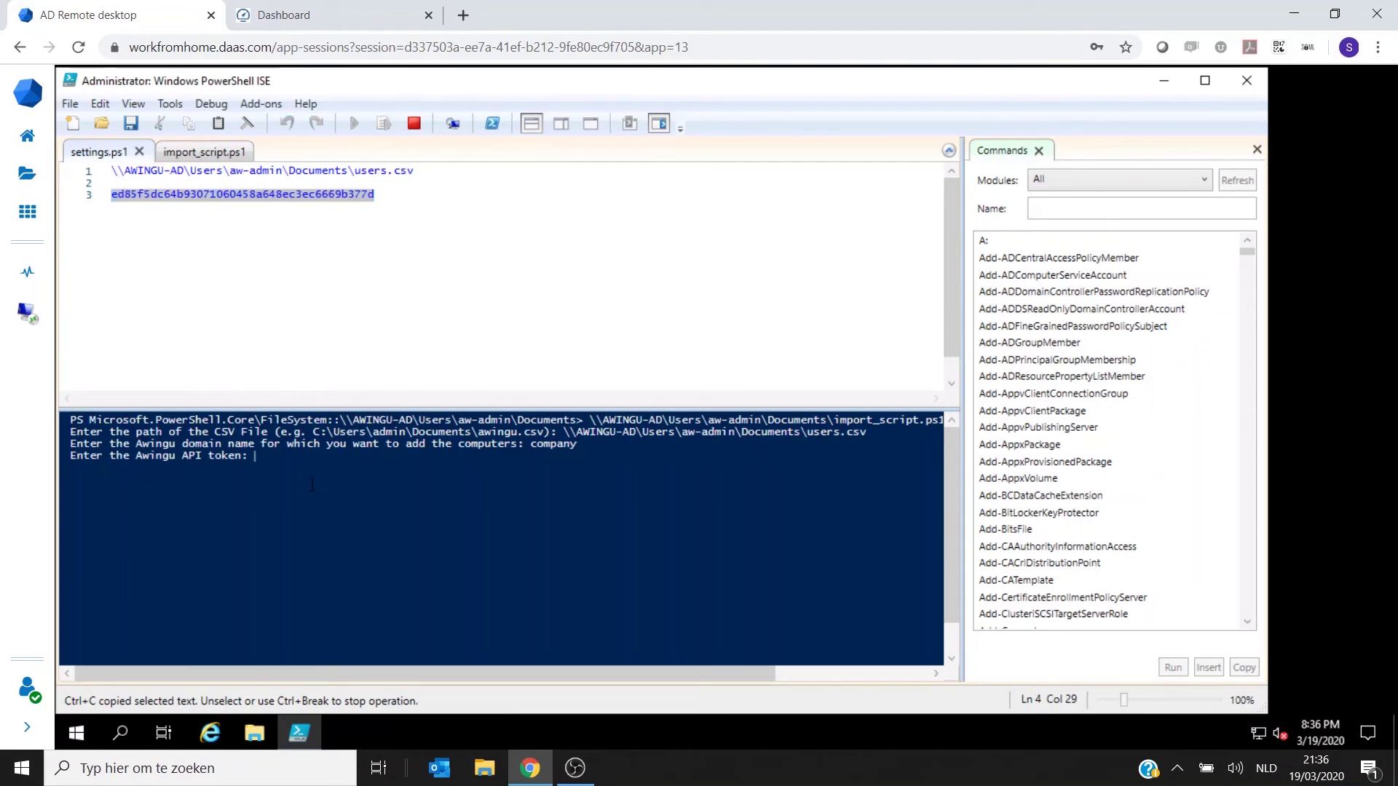
pyautogui.hotkey('ctrl', 'v')
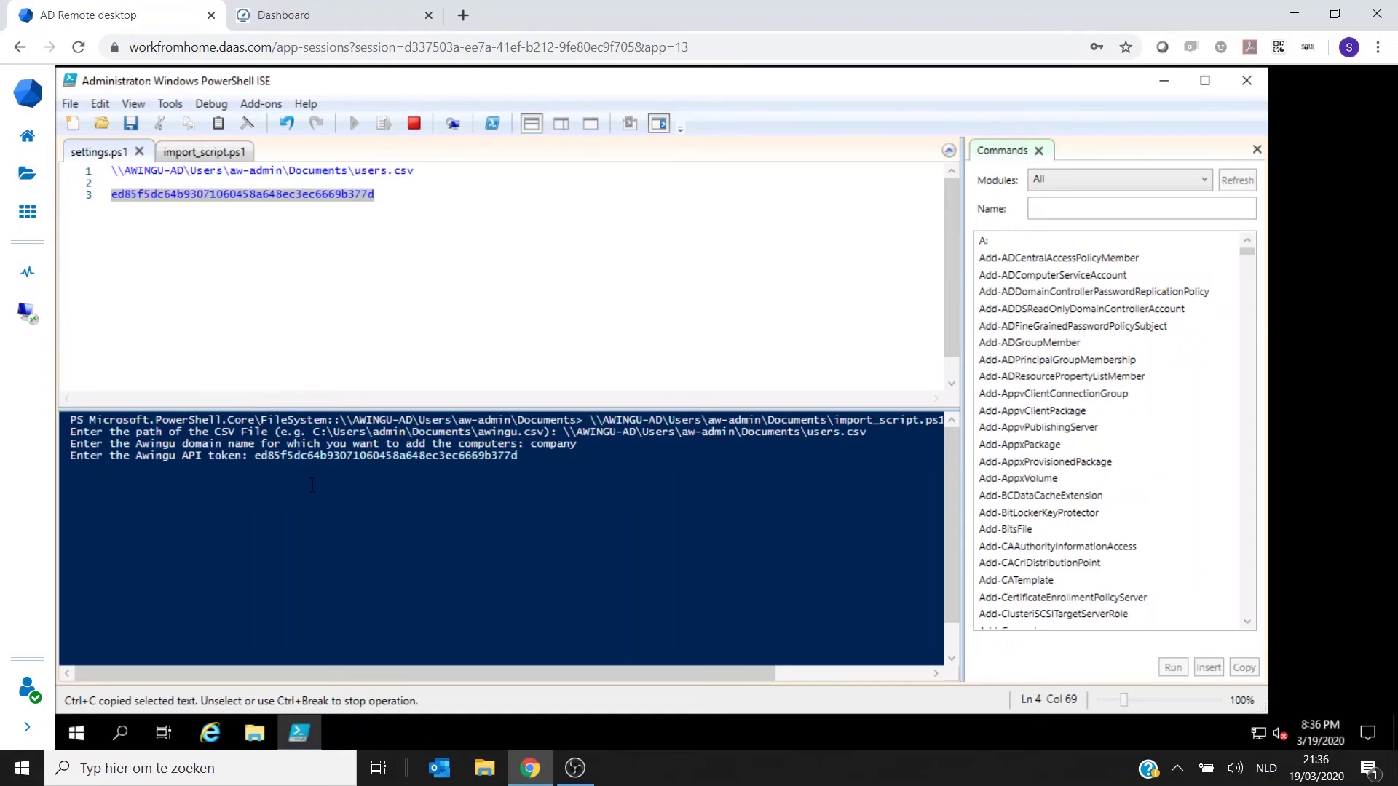
pyautogui.press('Return')
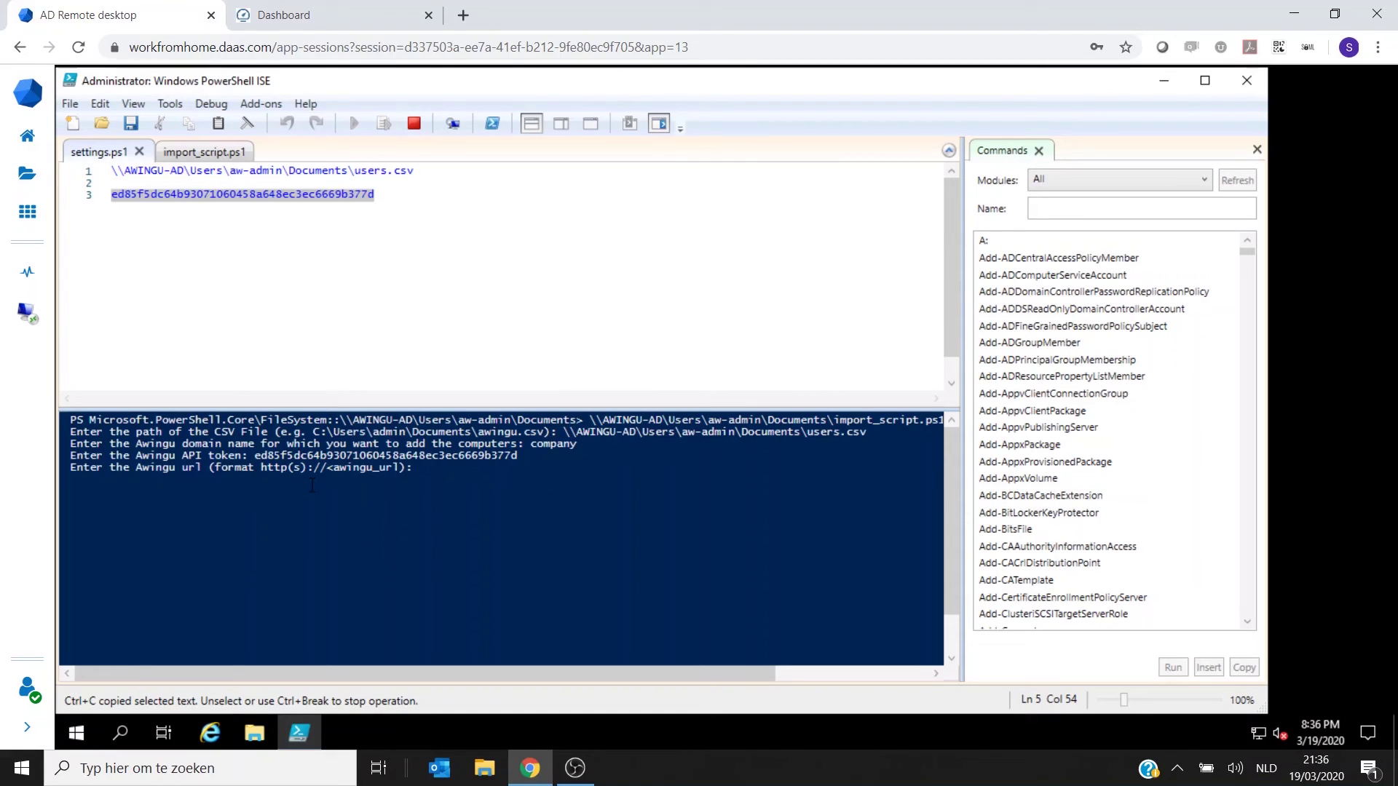
pyautogui.write('https://workfromhome.daas.com')
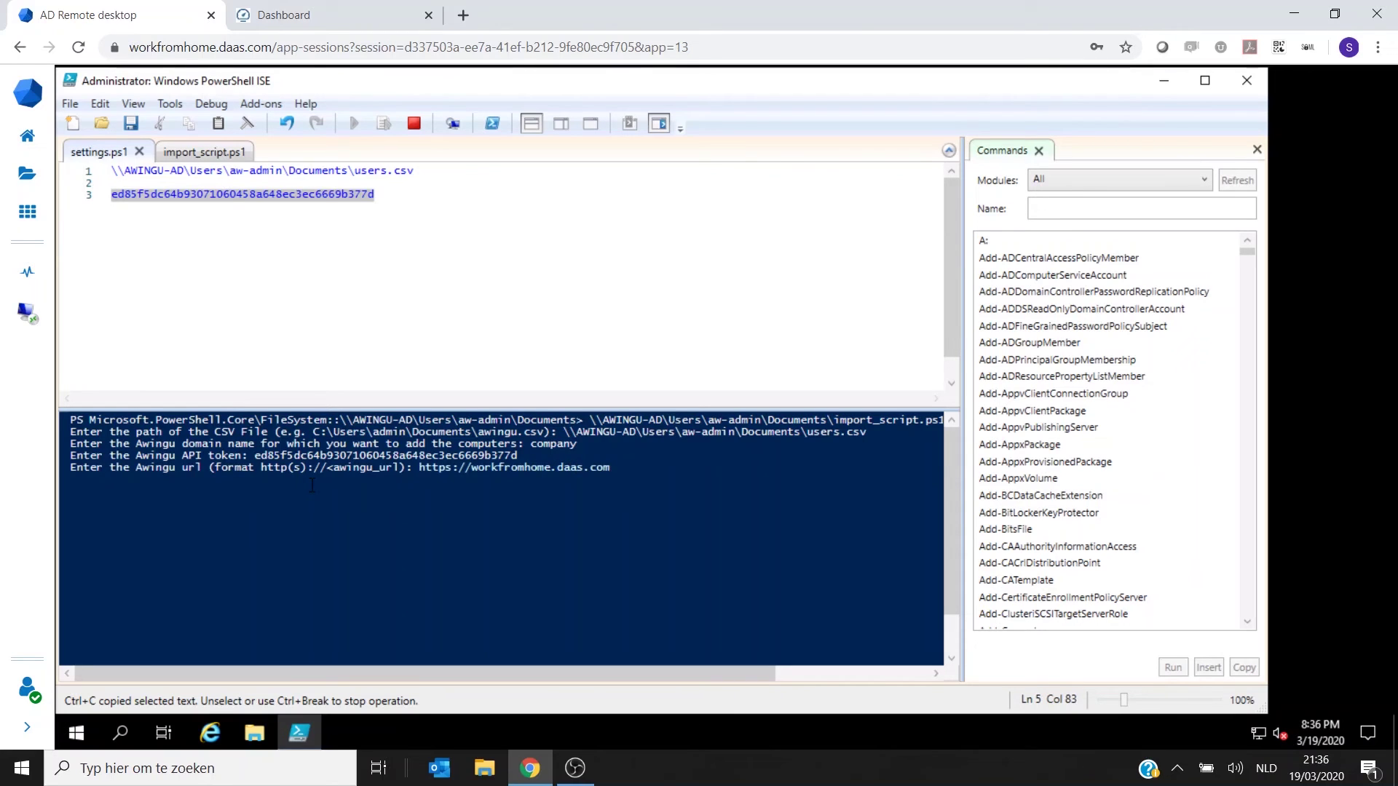
pyautogui.press('Return')
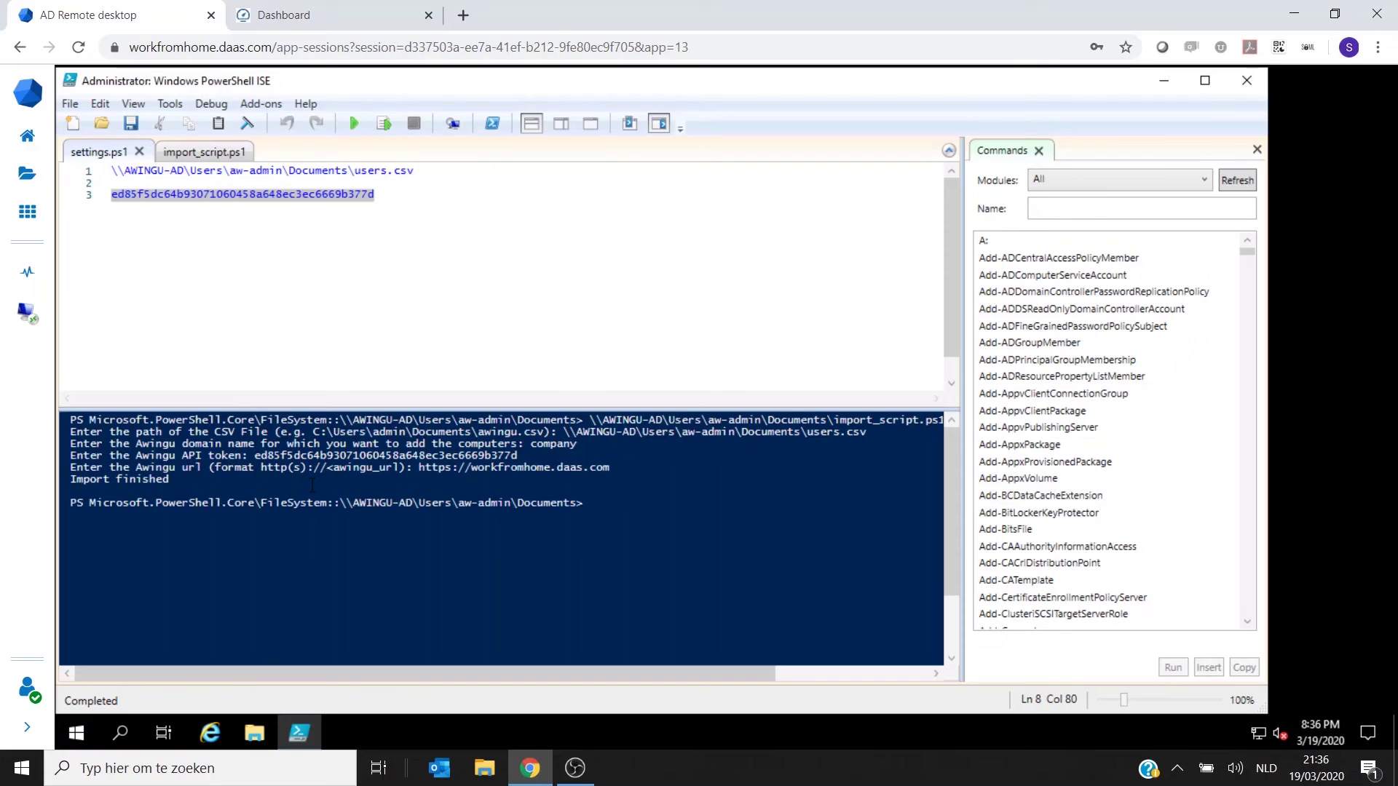
pyautogui.click(271, 16)
# Review the Labels list, including page 2 with the imported usernames
pyautogui.click(125, 24)
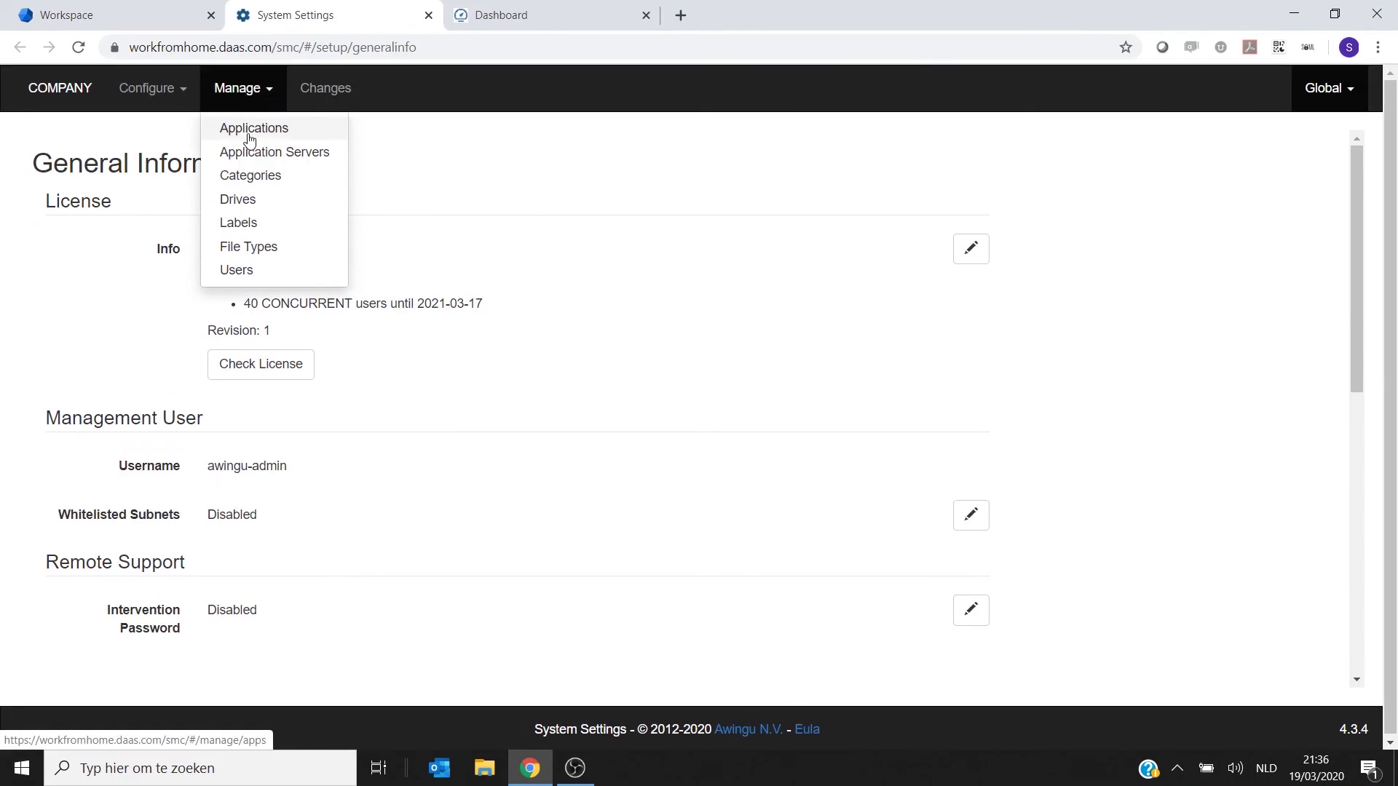
pyautogui.click(255, 221)
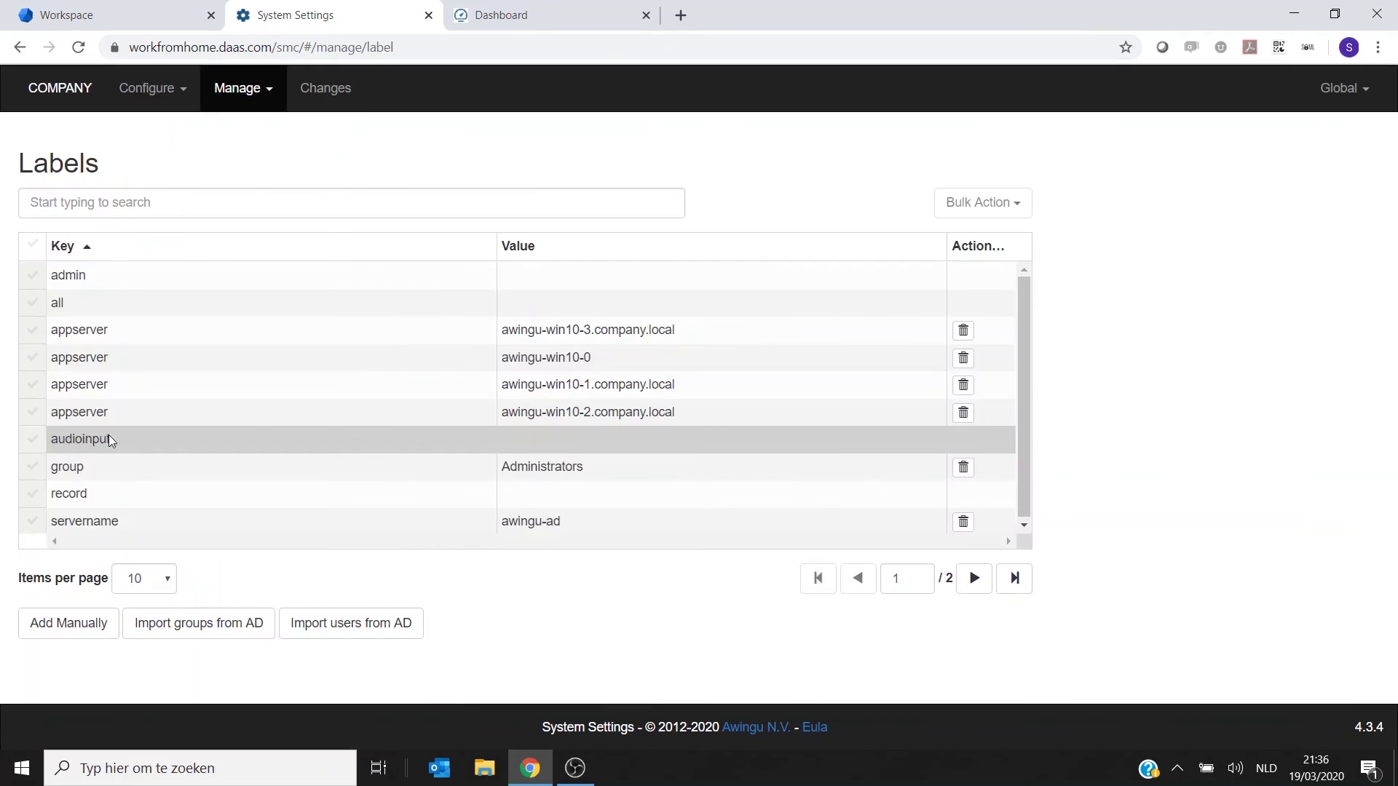
pyautogui.click(974, 579)
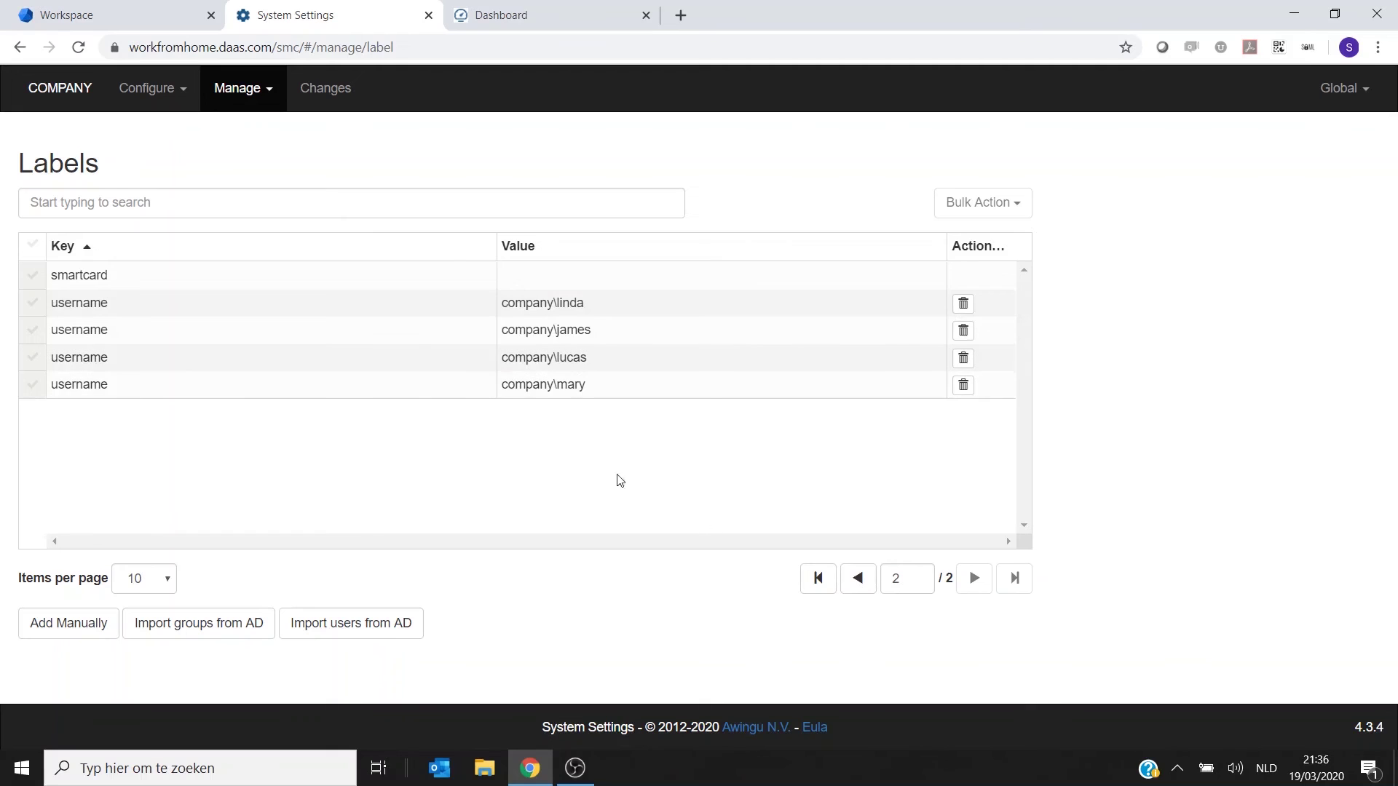
# Check the Application Servers and Applications lists, then close System Settings
pyautogui.click(238, 93)
pyautogui.click(280, 156)
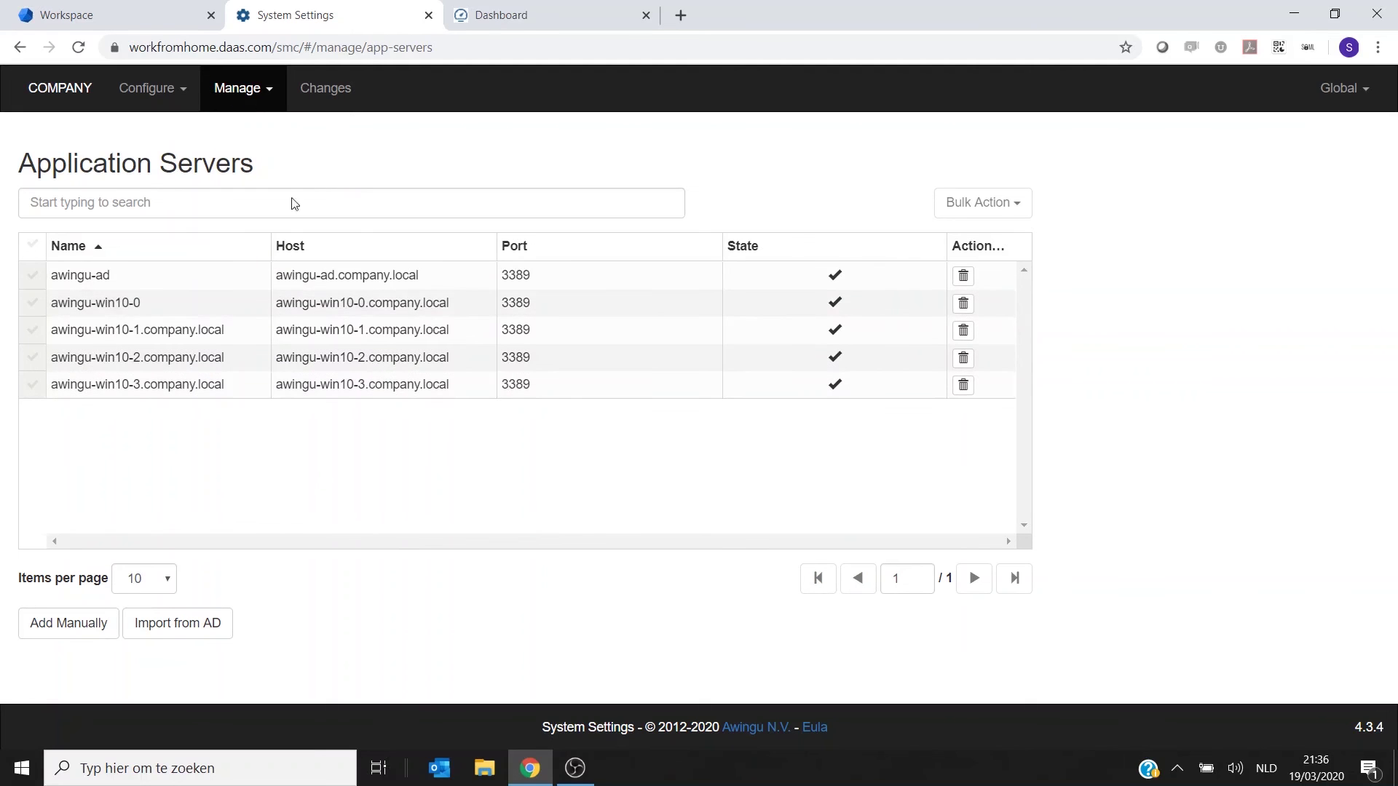
pyautogui.click(266, 103)
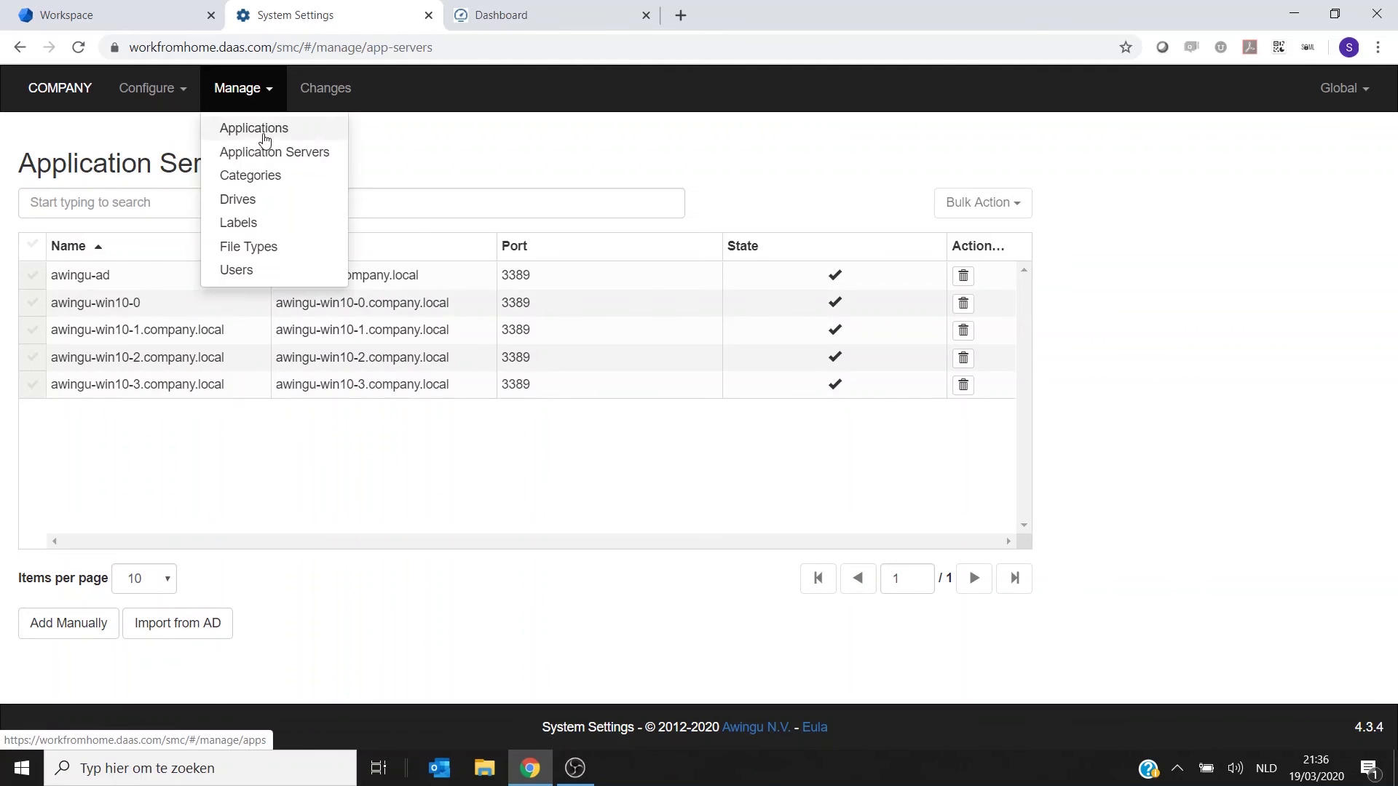
pyautogui.click(263, 129)
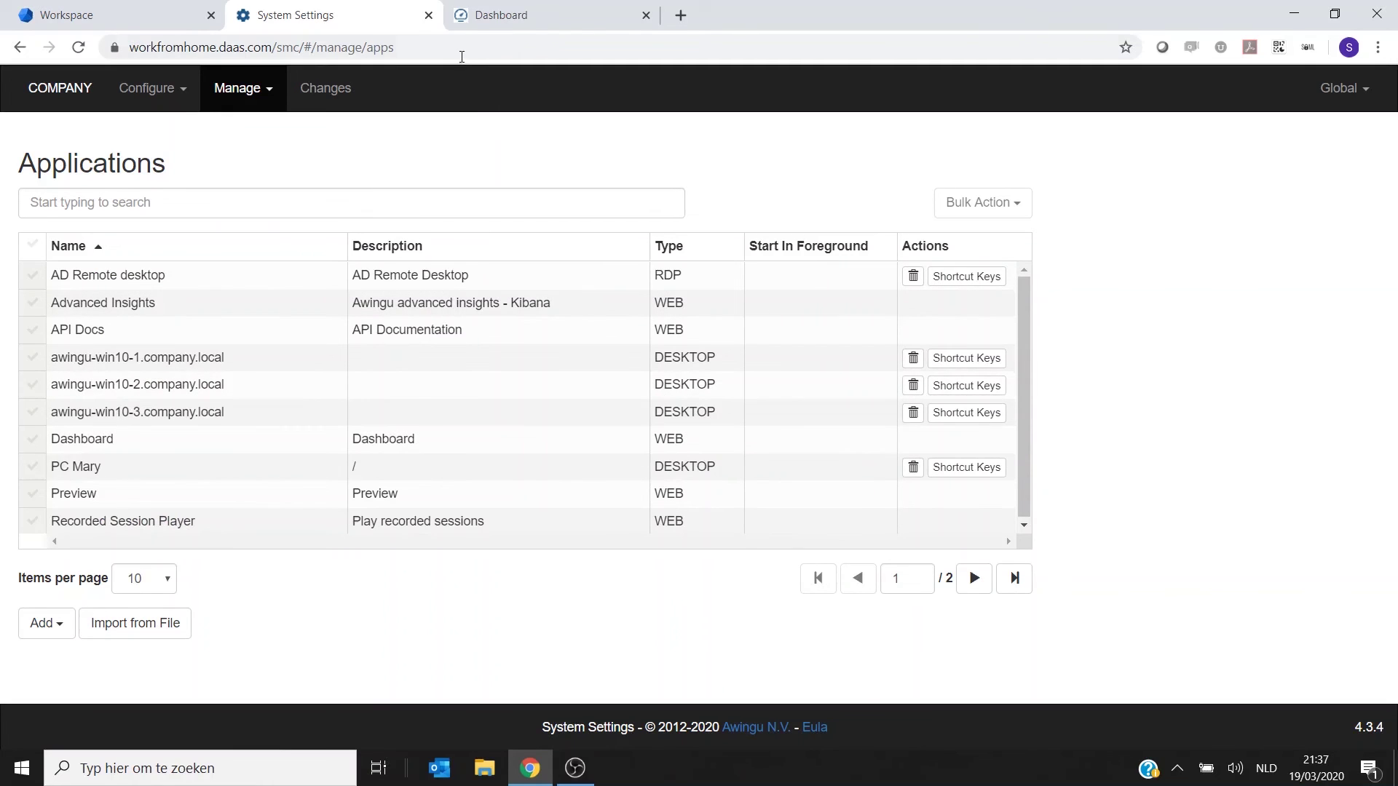
pyautogui.click(429, 15)
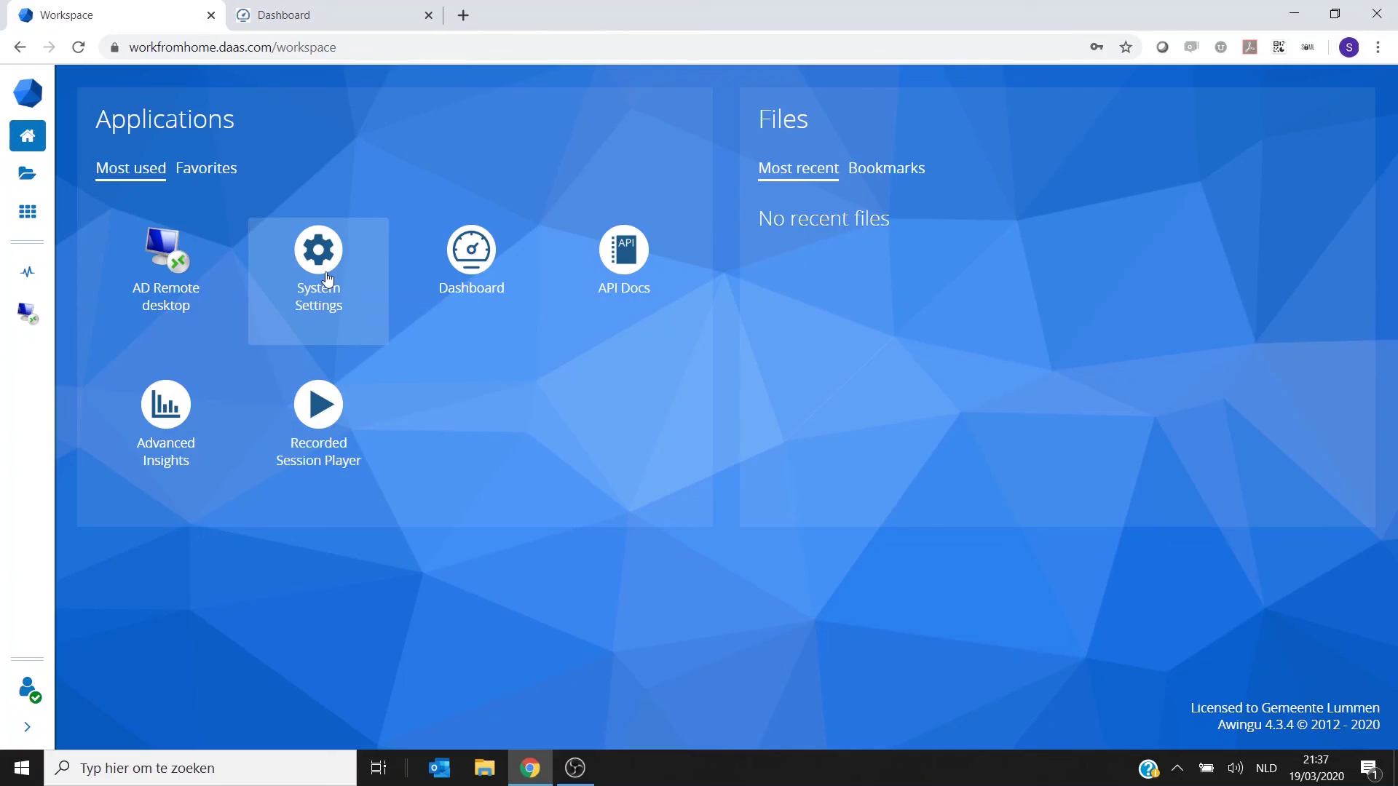
# In Configure > User Connector, apply MFA mode Awingu OTP: Time Based with issuer Awingu
pyautogui.click(327, 278)
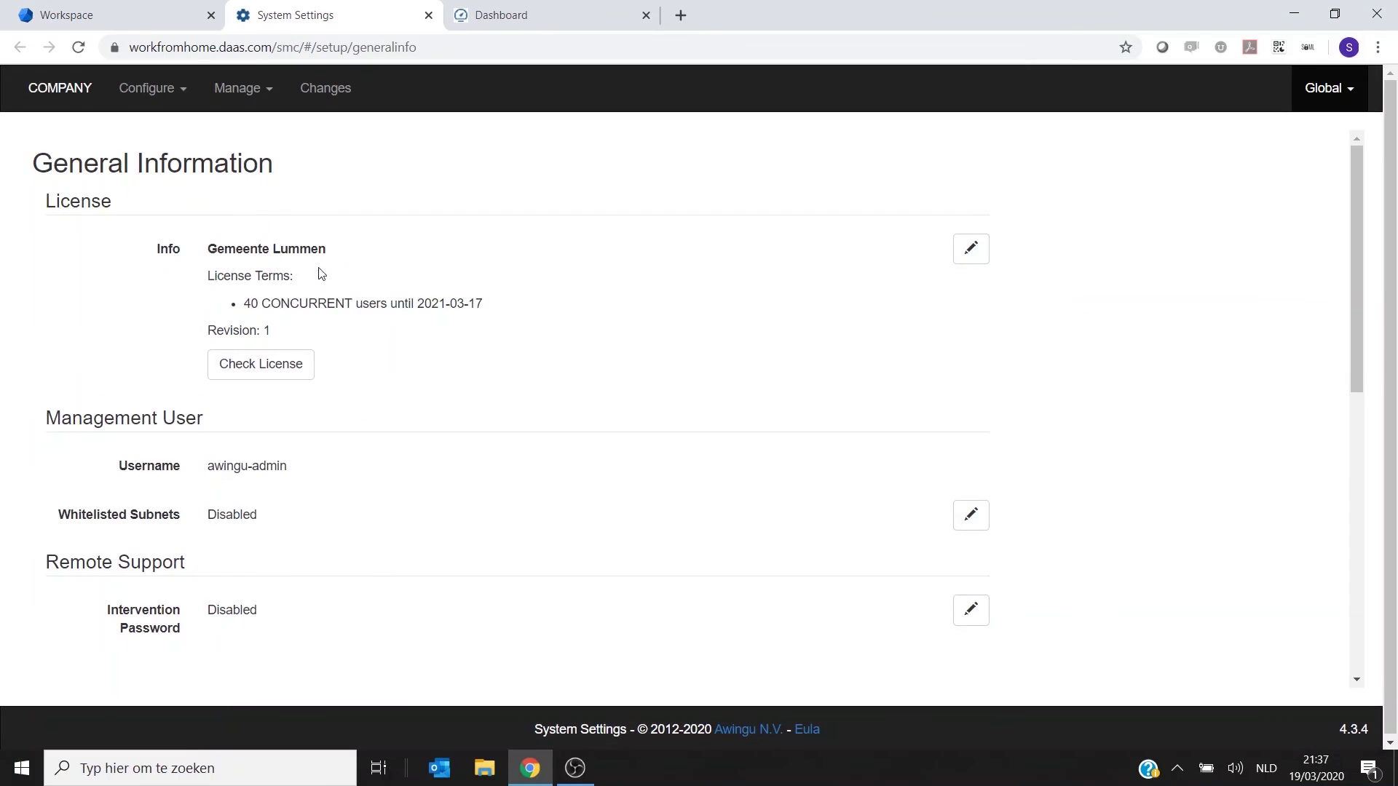
pyautogui.click(164, 91)
pyautogui.click(181, 178)
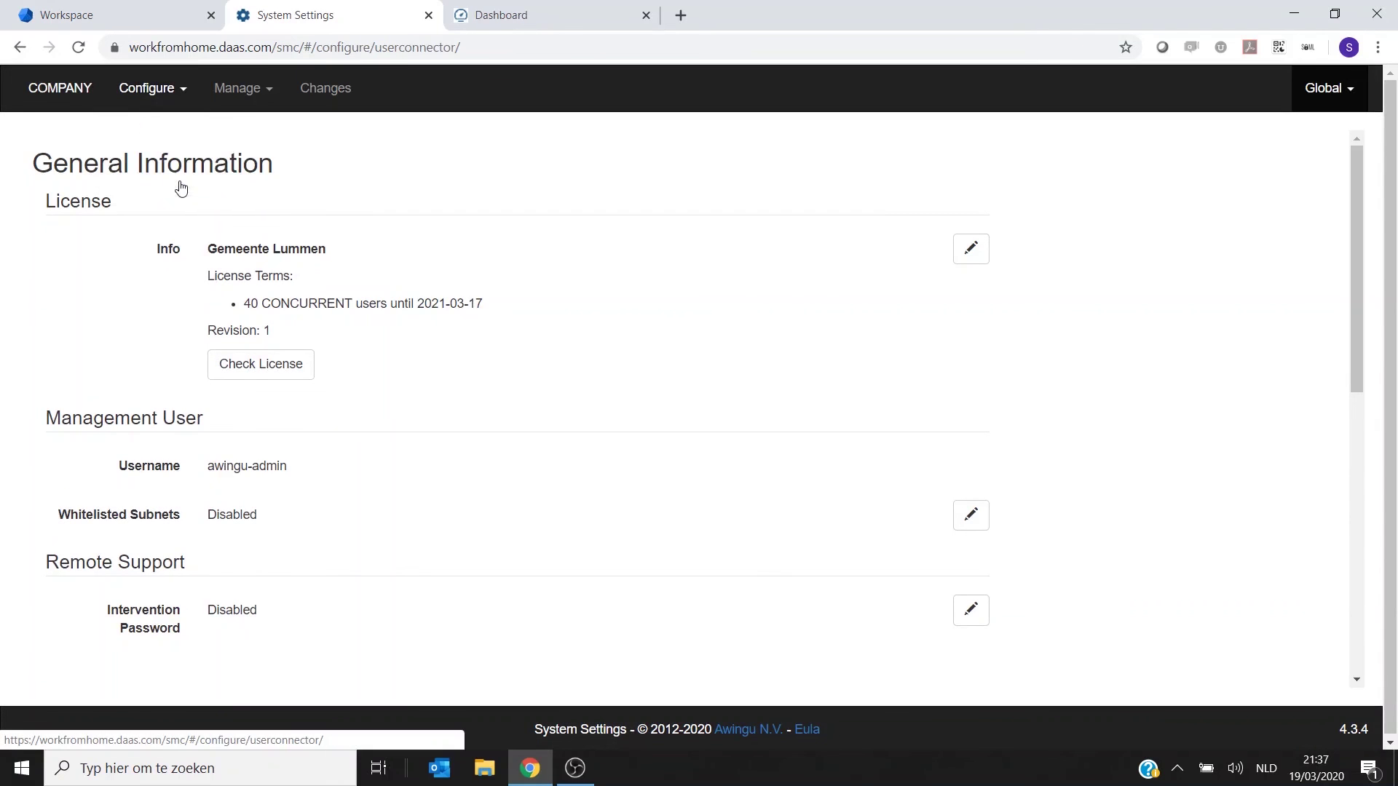
pyautogui.scroll(-3, 308, 537)
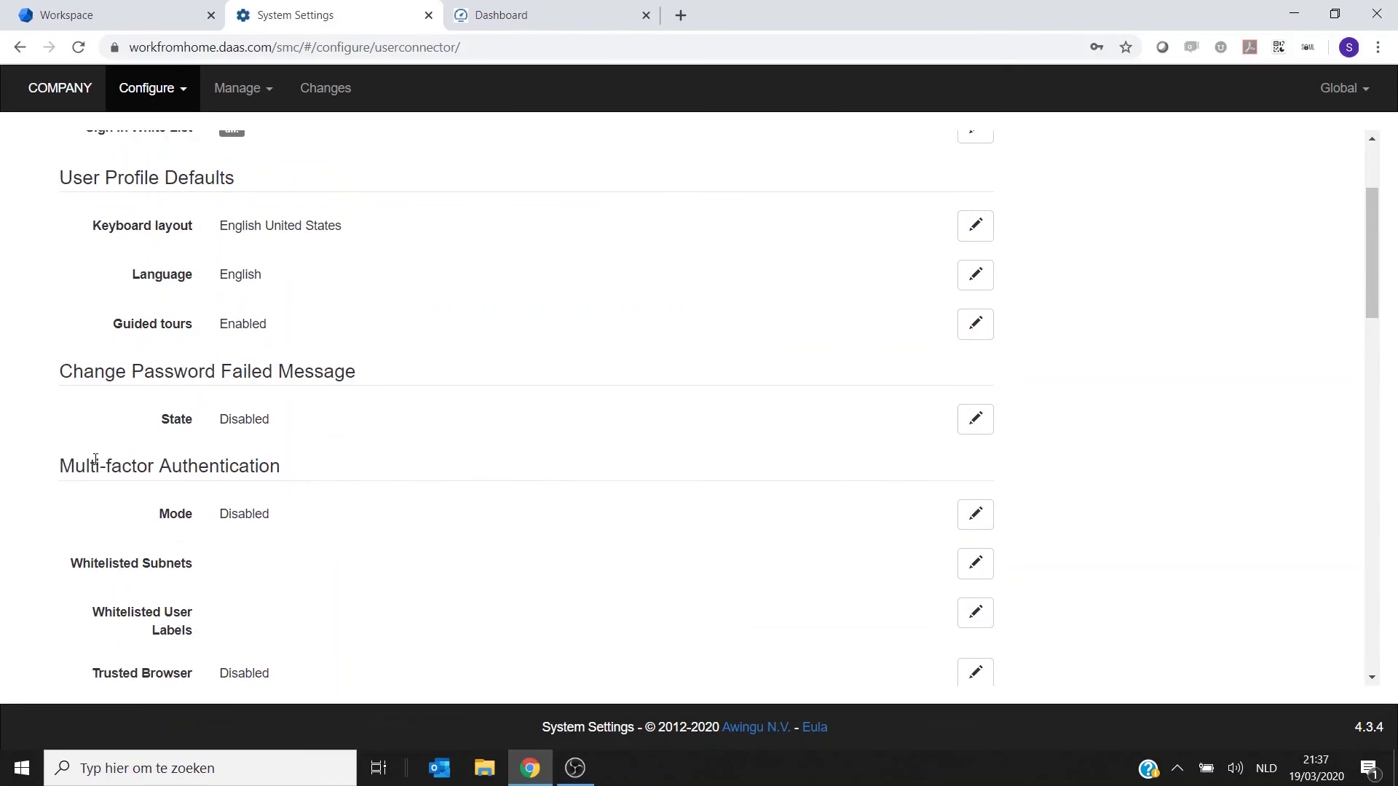
pyautogui.click(984, 521)
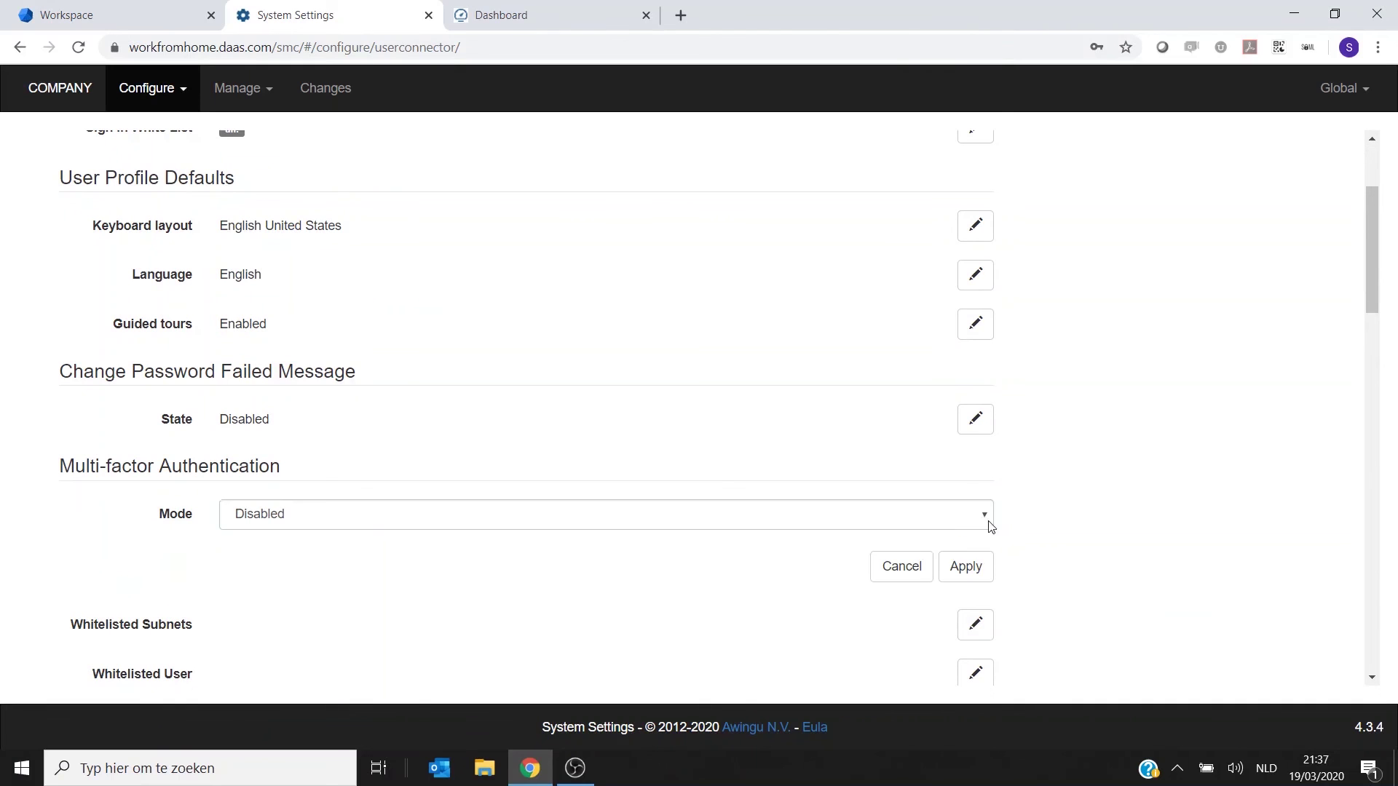
pyautogui.click(628, 526)
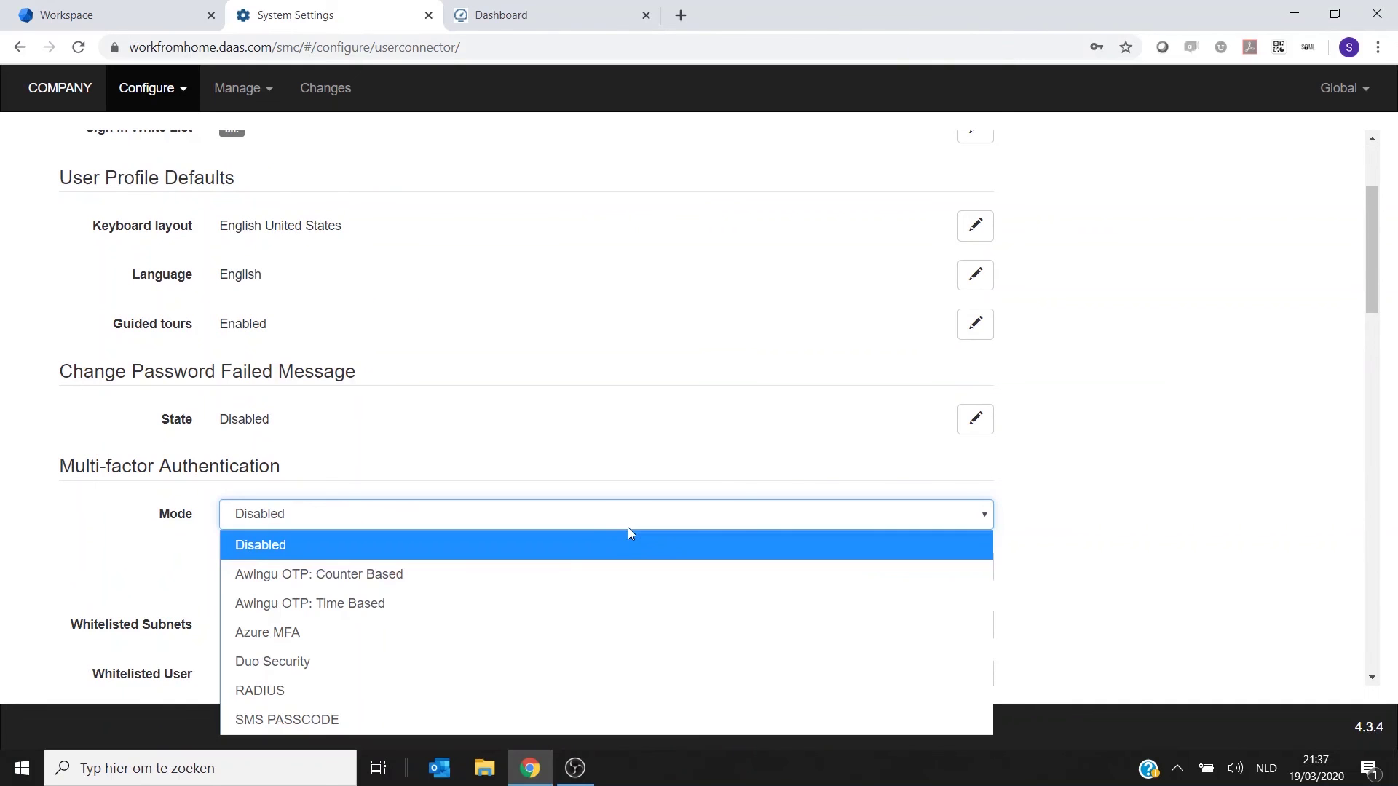
pyautogui.click(509, 605)
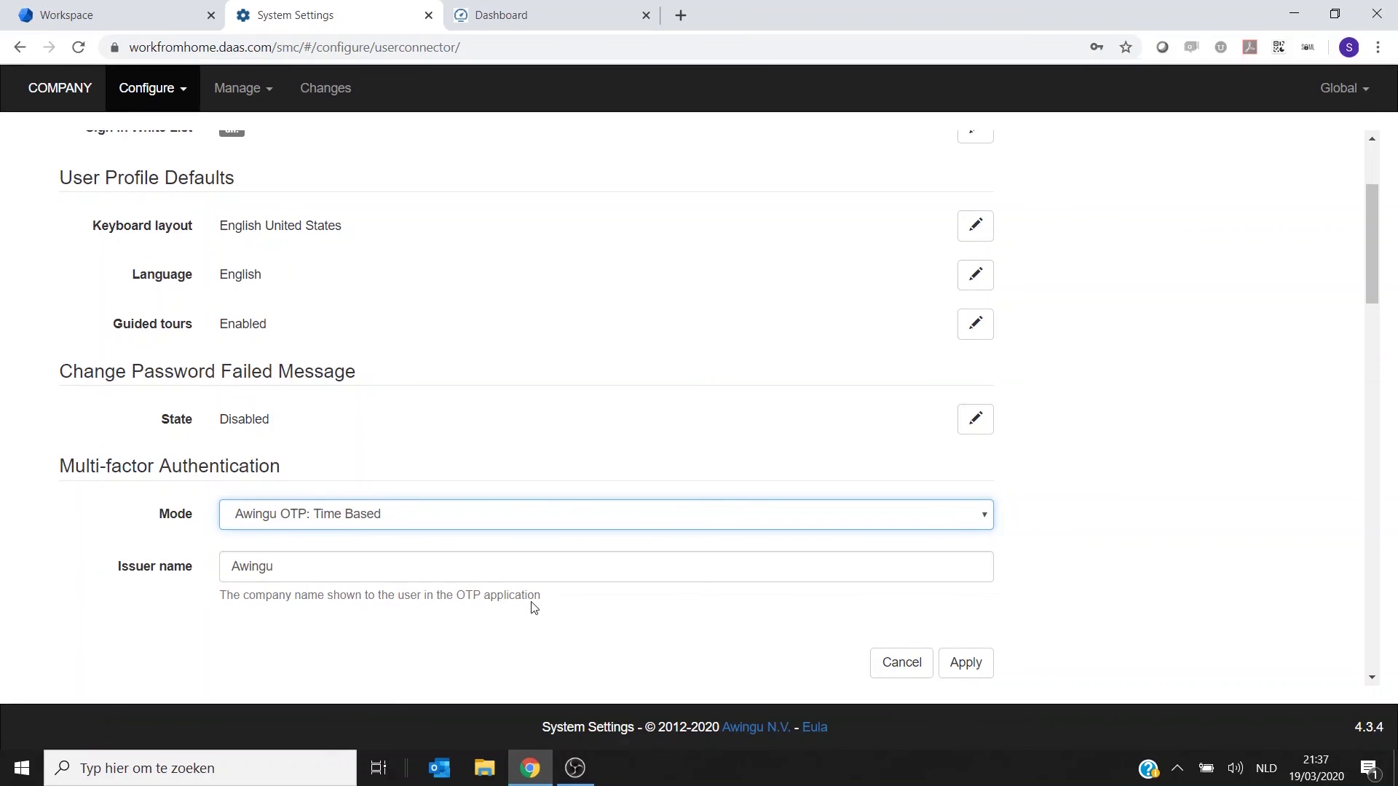
pyautogui.scroll(-1, 535, 609)
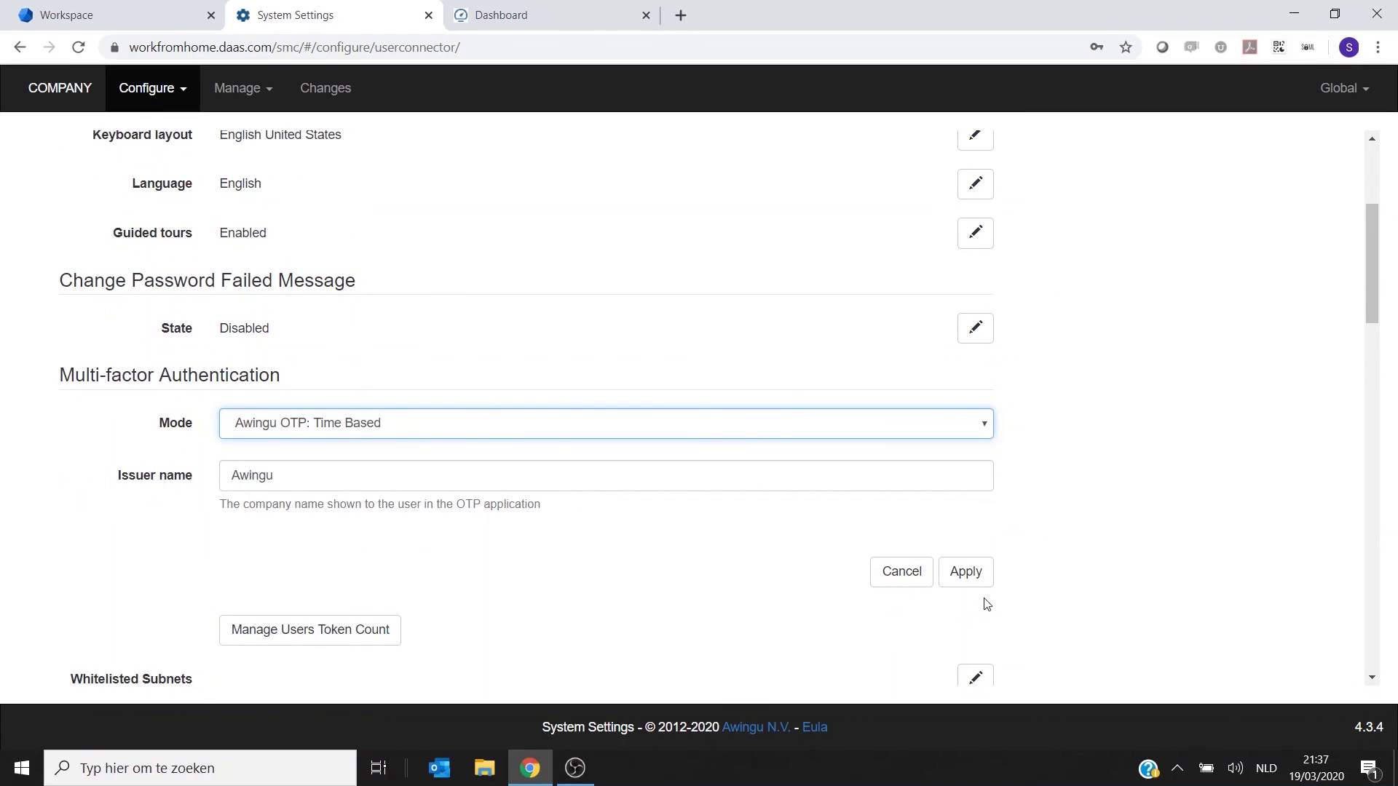
pyautogui.click(969, 572)
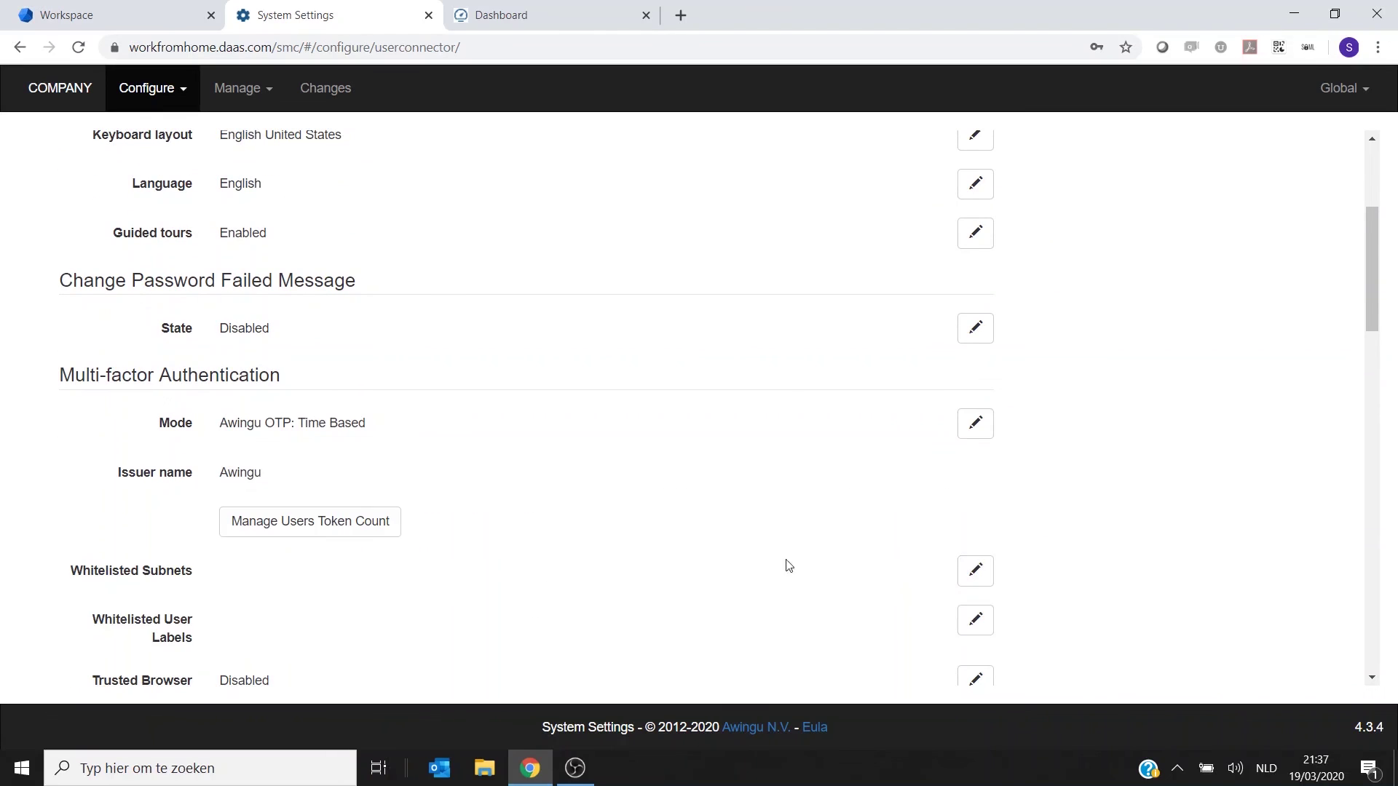
pyautogui.click(428, 15)
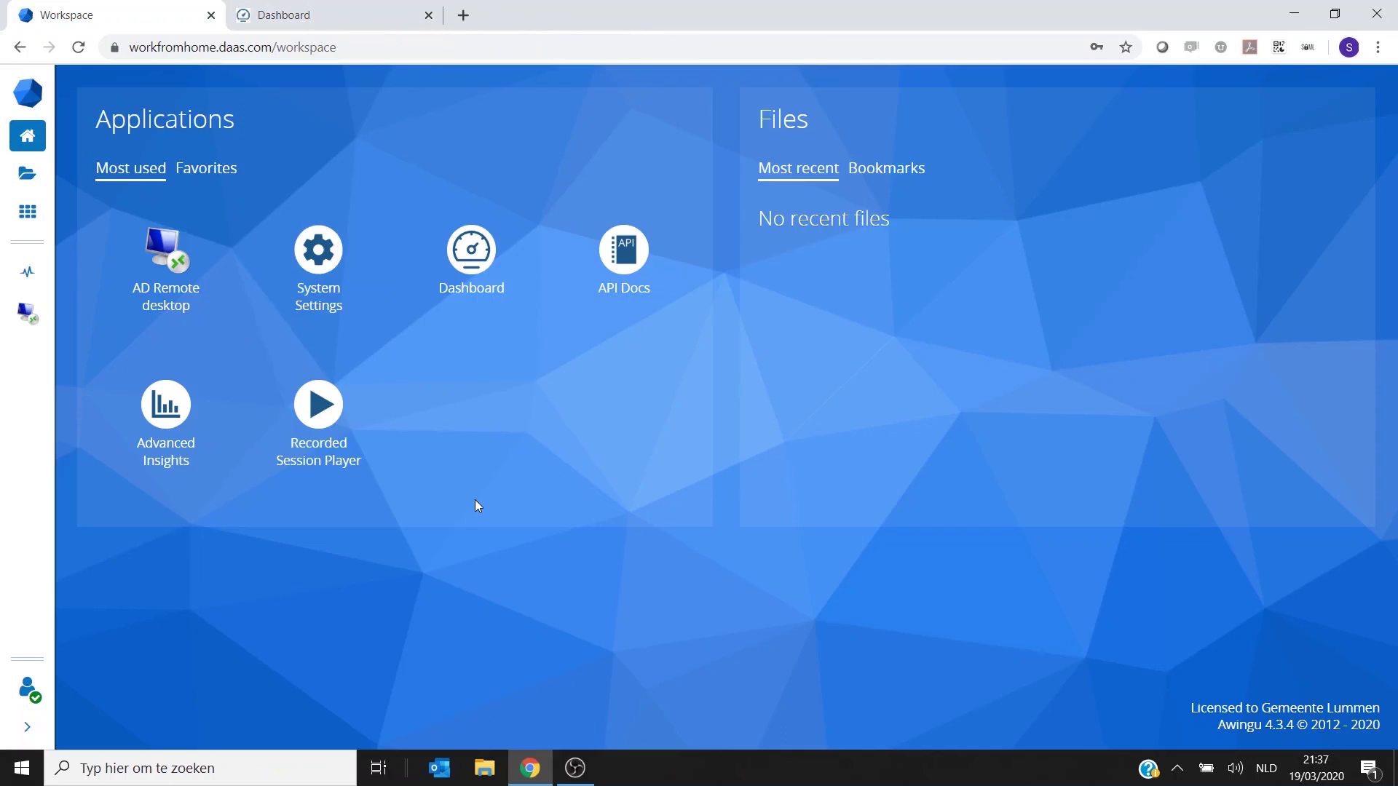